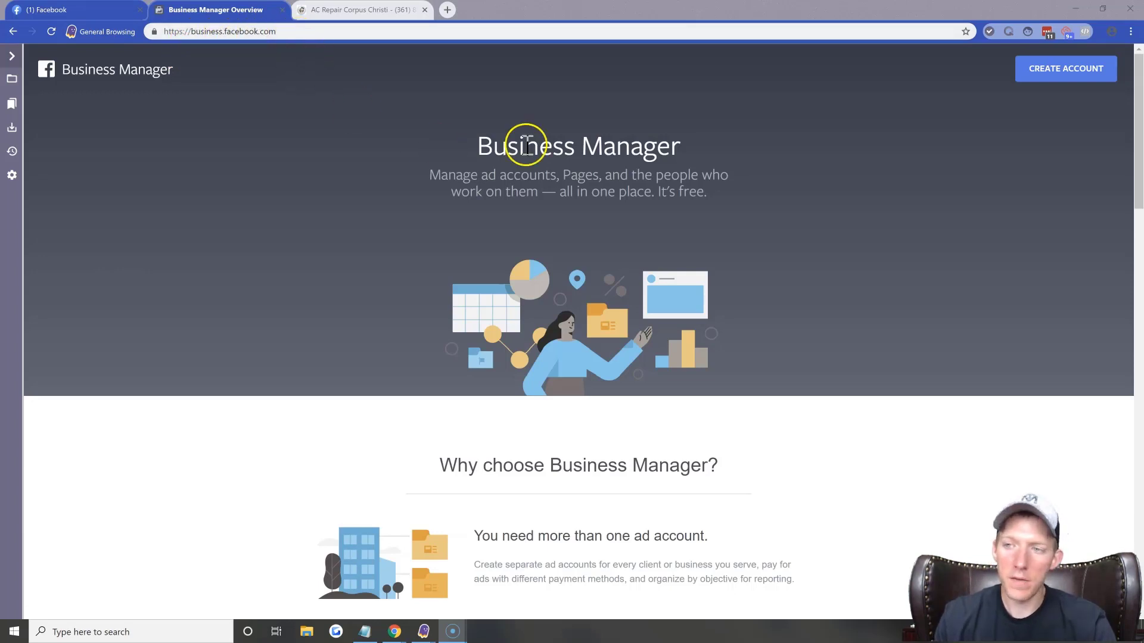
- Look through the Business Manager overview page, including the section on why to choose it
{"action": "scroll", "coordinate": [727, 173], "scroll_direction": "down", "scroll_amount": 3}
{"action": "scroll", "coordinate": [727, 174], "scroll_direction": "down", "scroll_amount": 3}
{"action": "scroll", "coordinate": [727, 173], "scroll_direction": "up", "scroll_amount": 6}
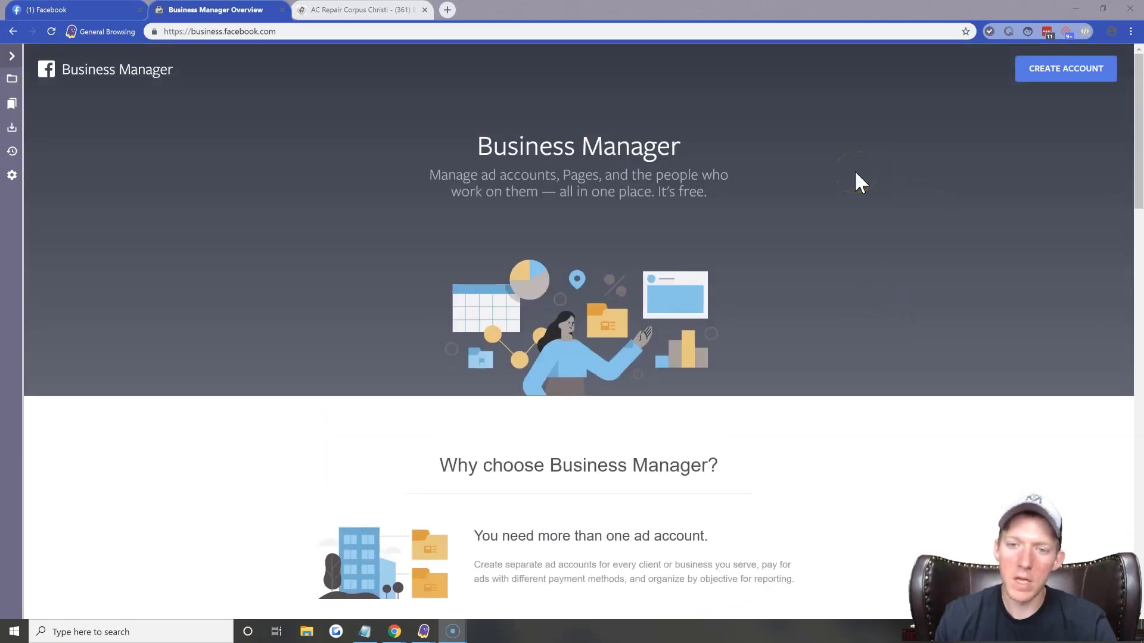
{"action": "scroll", "coordinate": [671, 239], "scroll_direction": "down", "scroll_amount": 6}
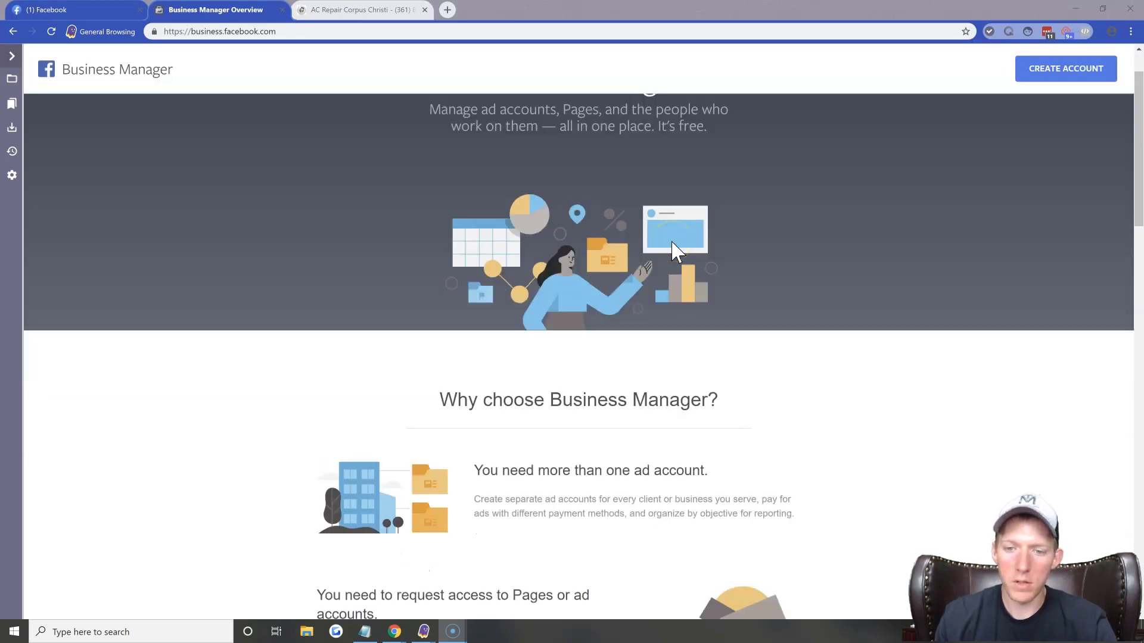
{"action": "scroll", "coordinate": [677, 252], "scroll_direction": "up", "scroll_amount": 3}
{"action": "scroll", "coordinate": [677, 252], "scroll_direction": "down", "scroll_amount": 7}
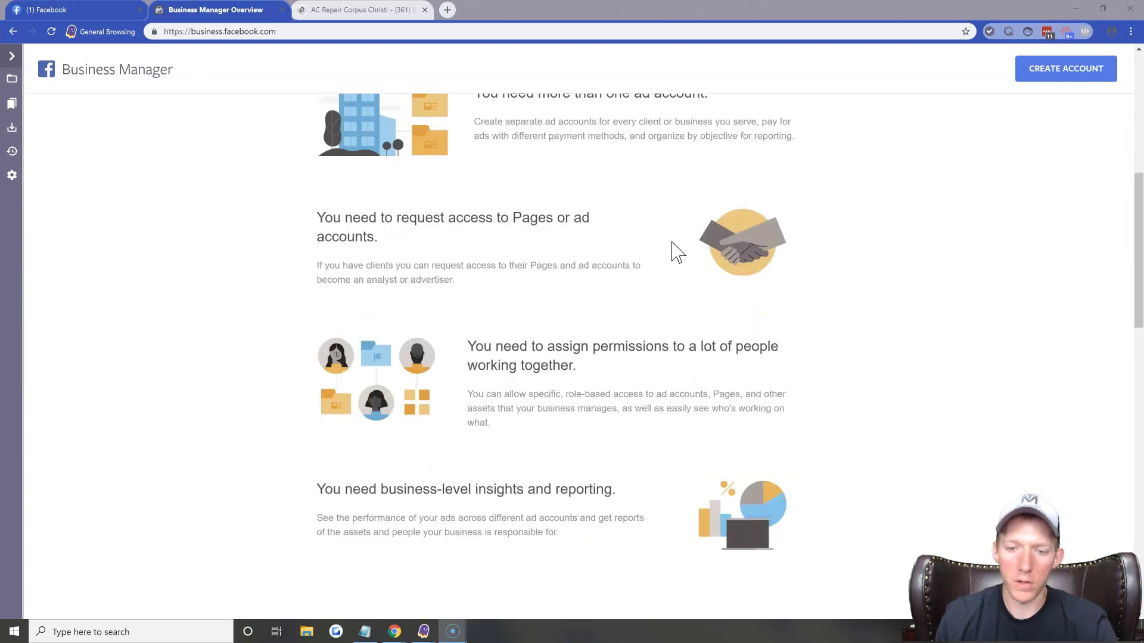
{"action": "scroll", "coordinate": [677, 252], "scroll_direction": "up", "scroll_amount": 6}
{"action": "scroll", "coordinate": [677, 253], "scroll_direction": "up", "scroll_amount": 3}
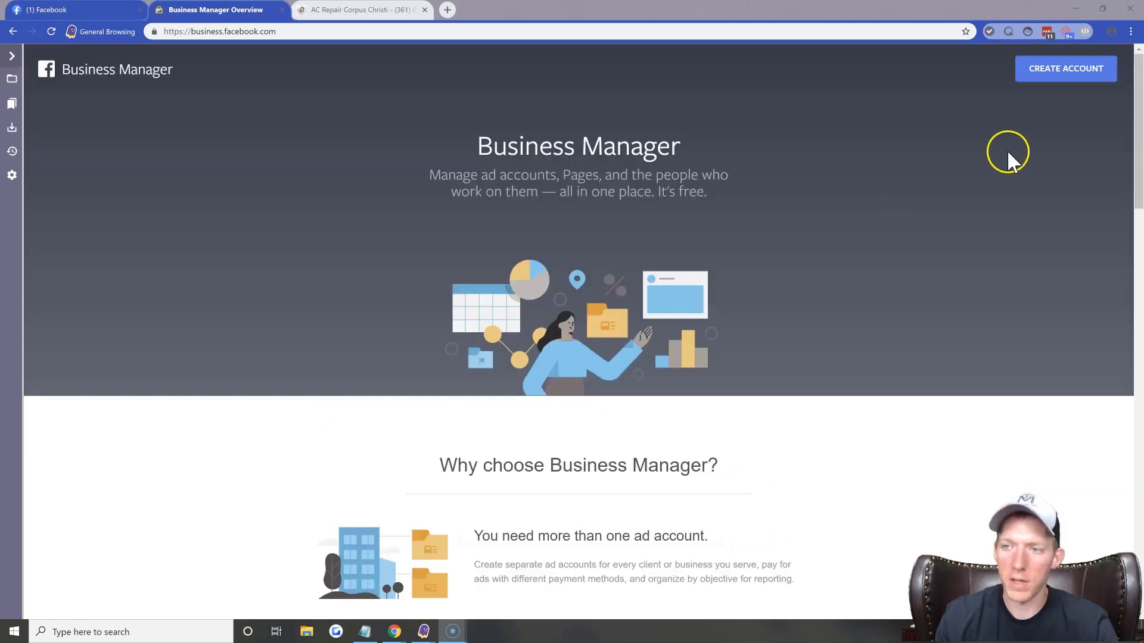
- Start a Business Manager account named "AC Repair Corpus Christi", enter the business email and continue to the business details
{"action": "left_click", "coordinate": [1052, 86]}
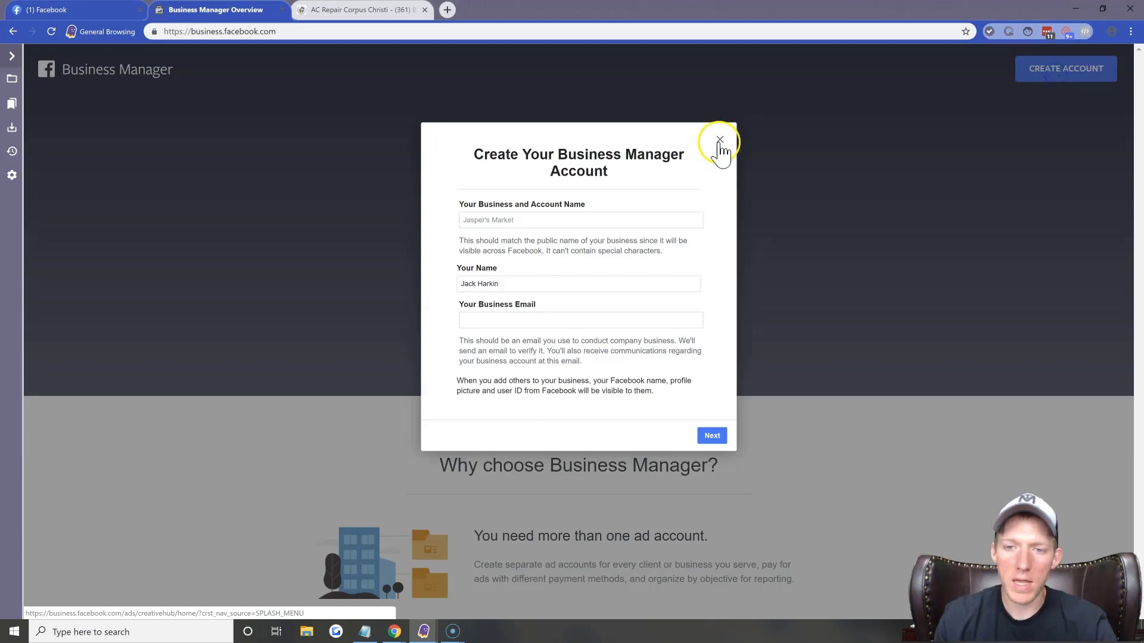
{"action": "left_click", "coordinate": [535, 224]}
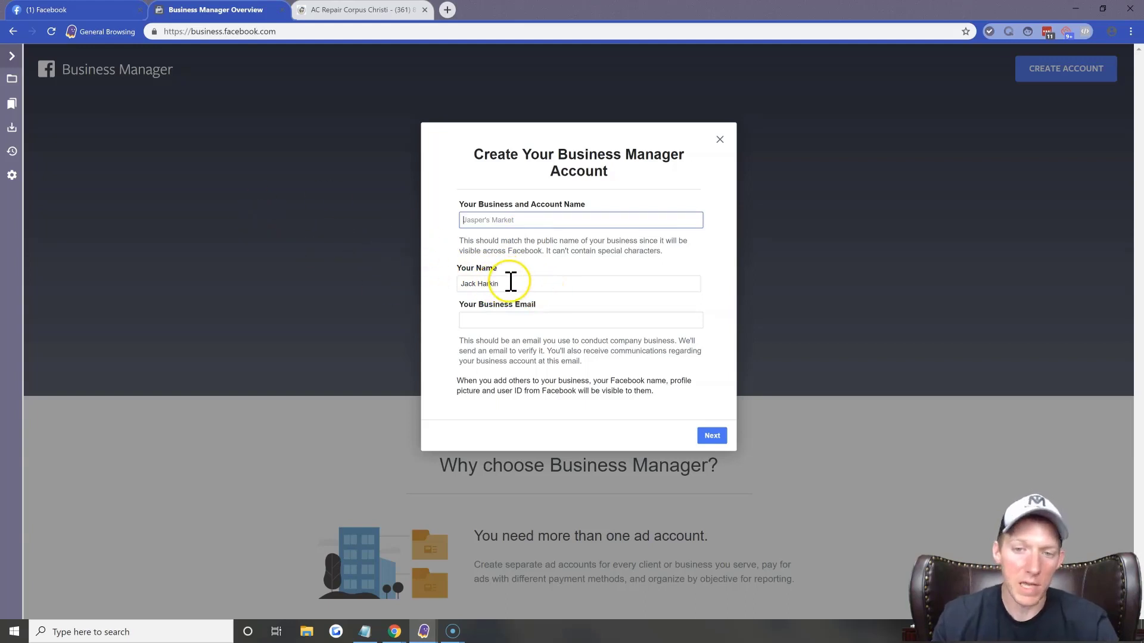
{"action": "left_click", "coordinate": [529, 223]}
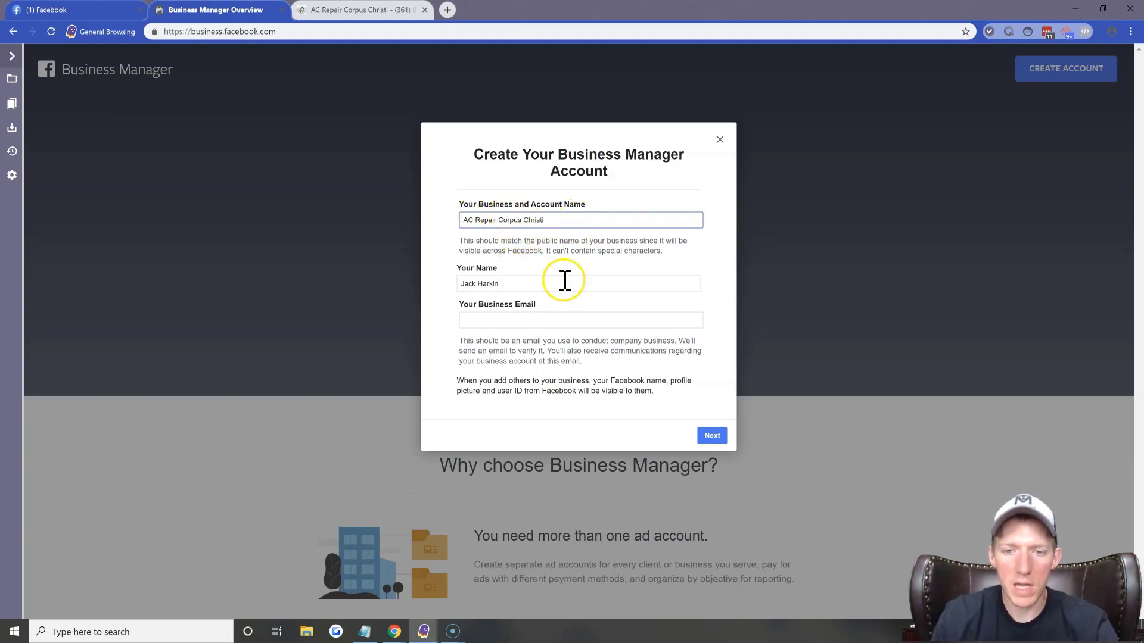
{"action": "left_click", "coordinate": [509, 321]}
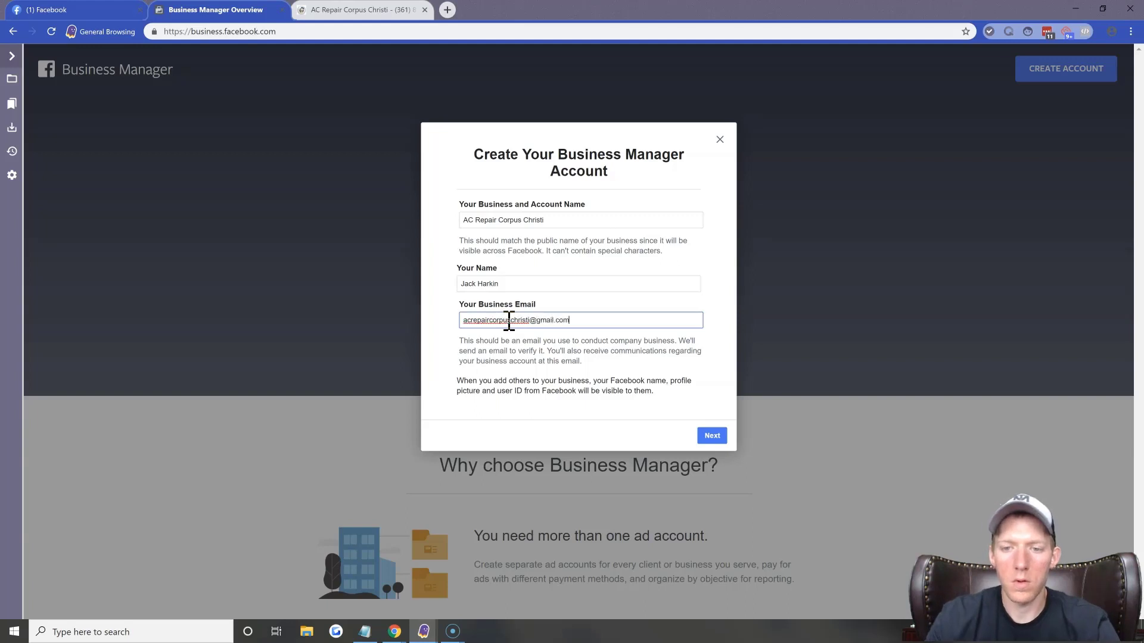
{"action": "left_click", "coordinate": [710, 437]}
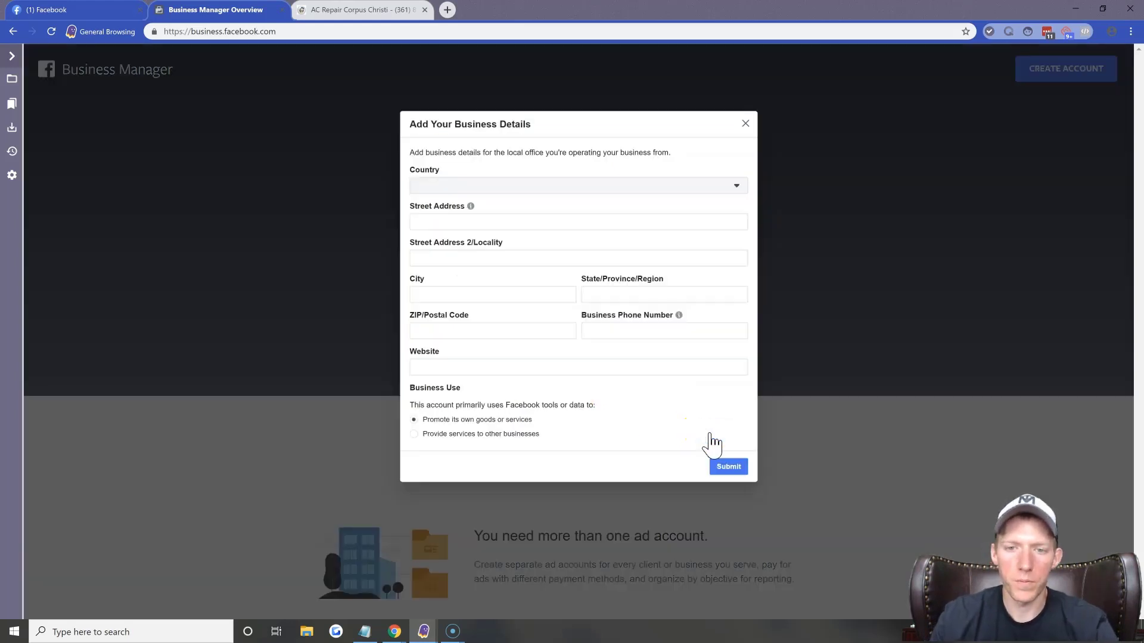
- Submit the business details with country United States, the business address, phone number and website, promoting its own goods or services, and finish account creation
{"action": "left_click", "coordinate": [568, 187]}
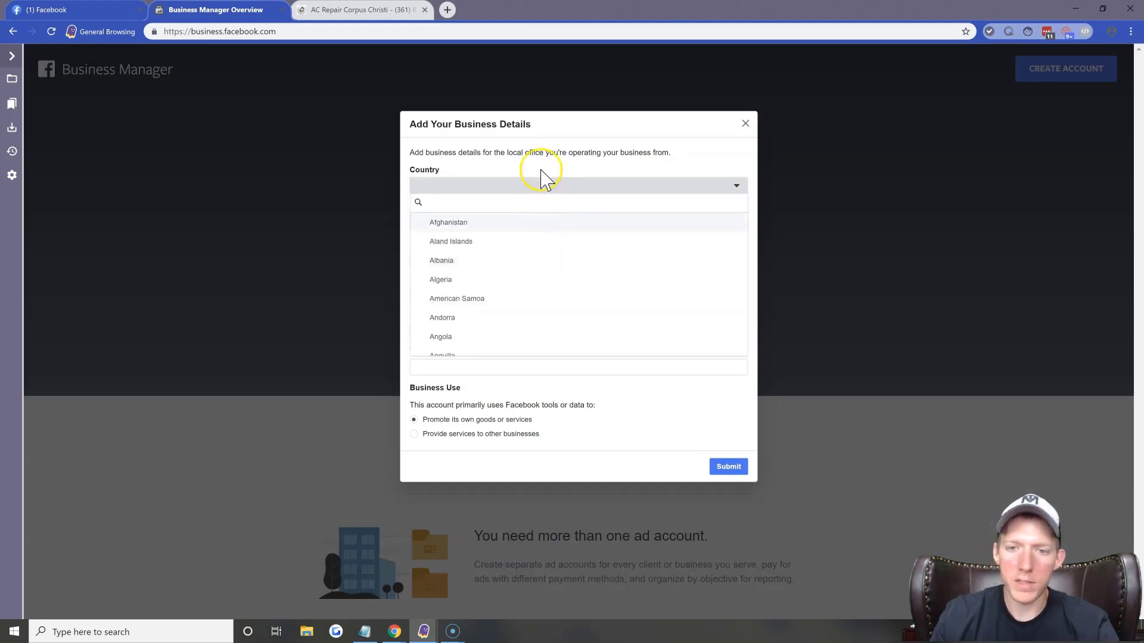
{"action": "left_click", "coordinate": [541, 189]}
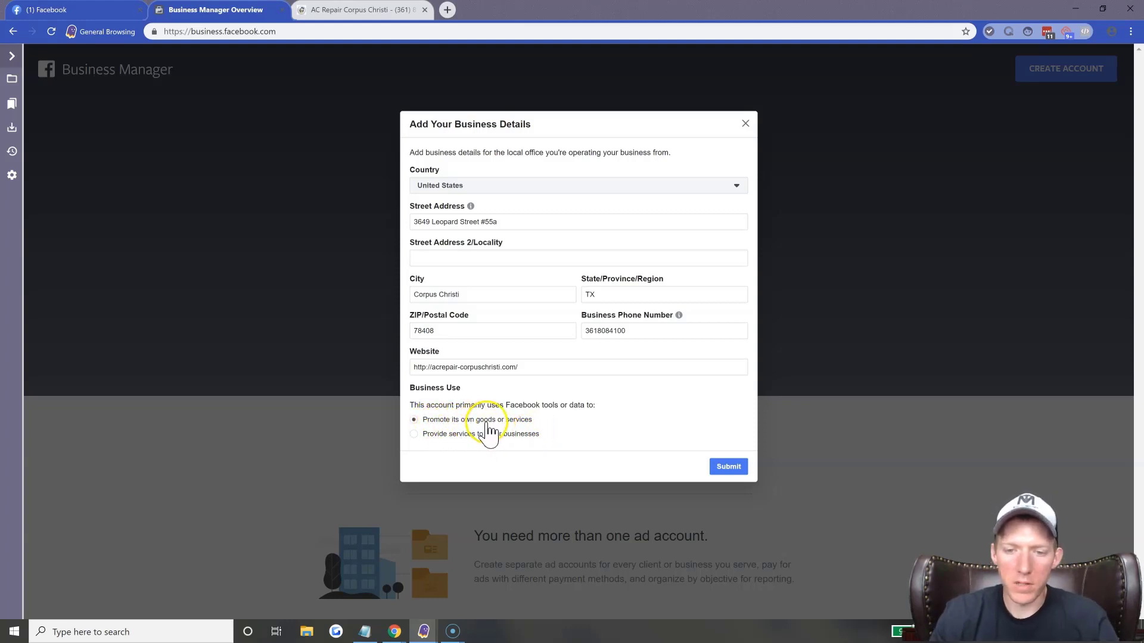
{"action": "left_click", "coordinate": [728, 467]}
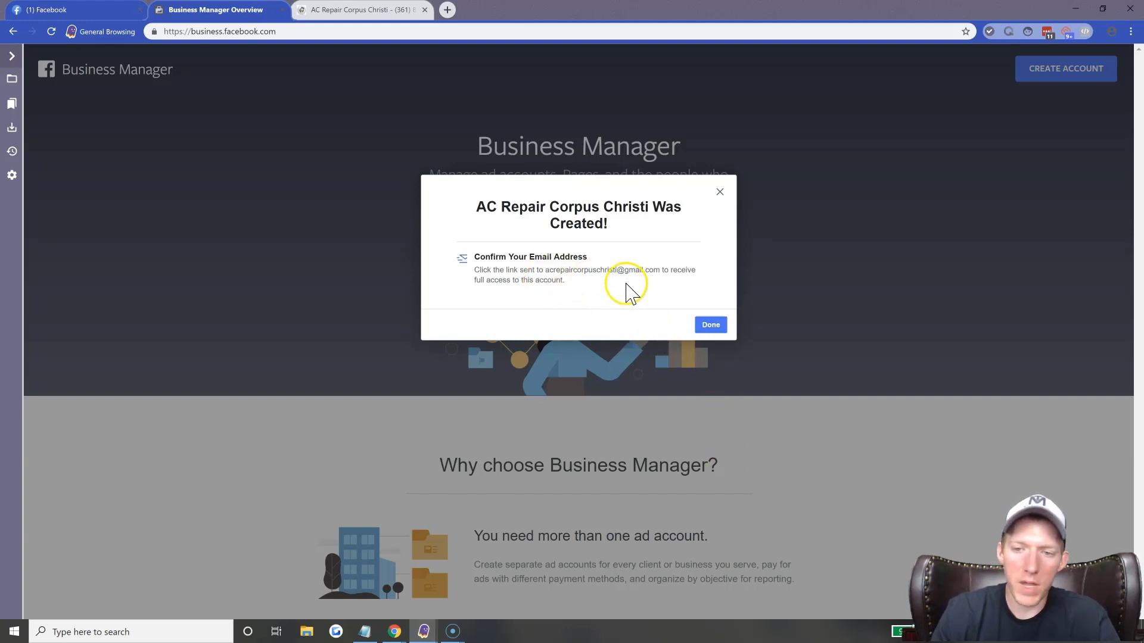
{"action": "left_click", "coordinate": [711, 327]}
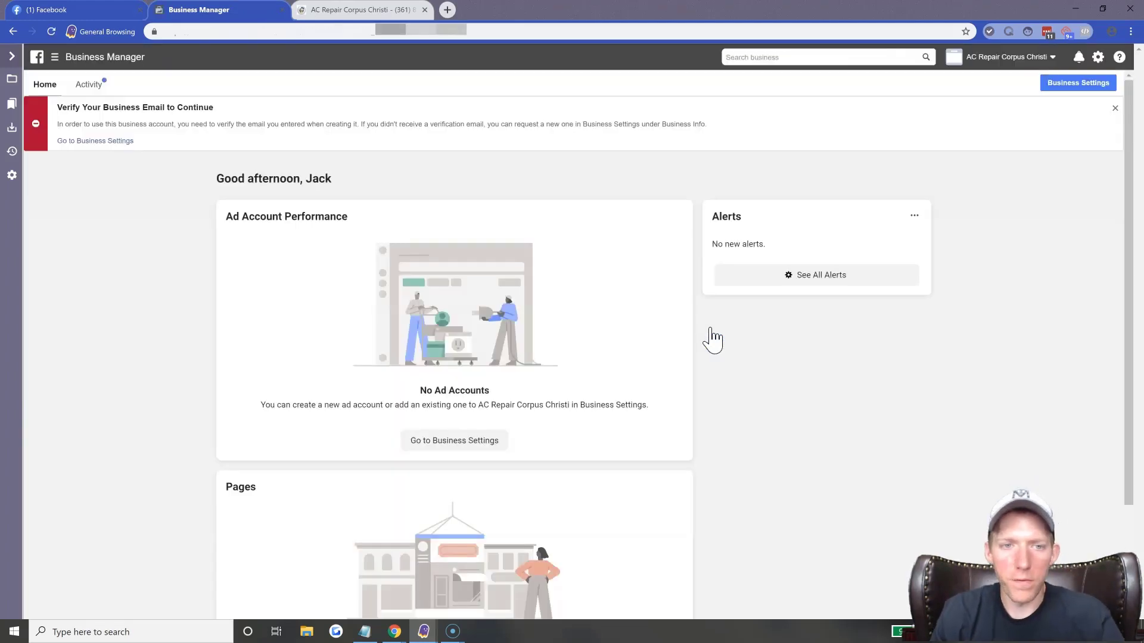
- Open the Business Settings of the AC Repair Corpus Christi business account
{"action": "left_click", "coordinate": [218, 251]}
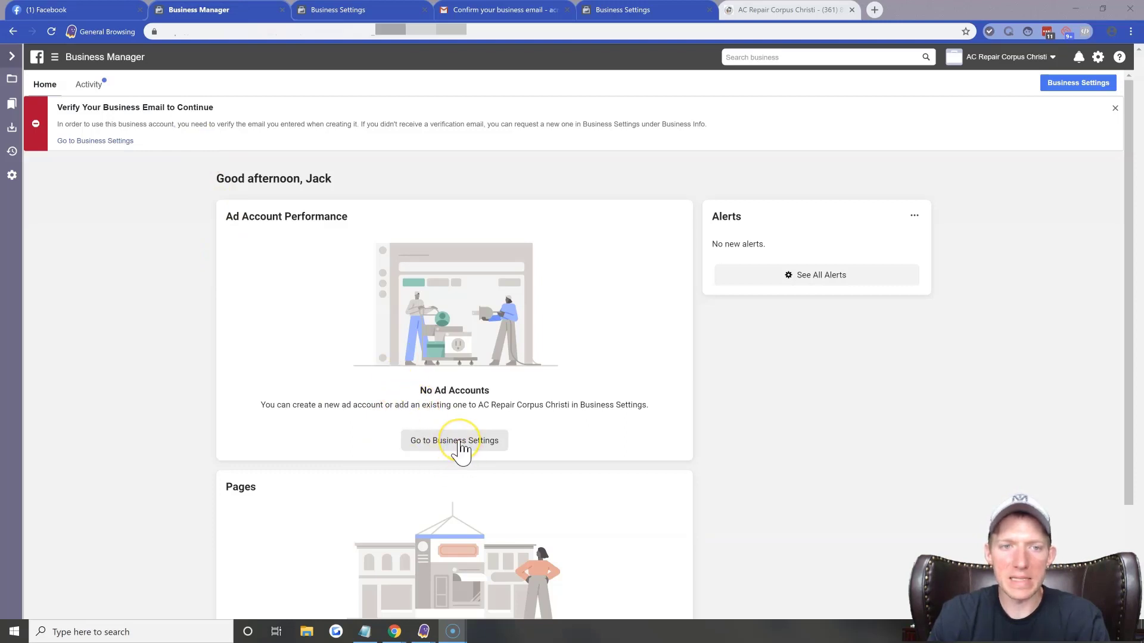
{"action": "left_click", "coordinate": [462, 444]}
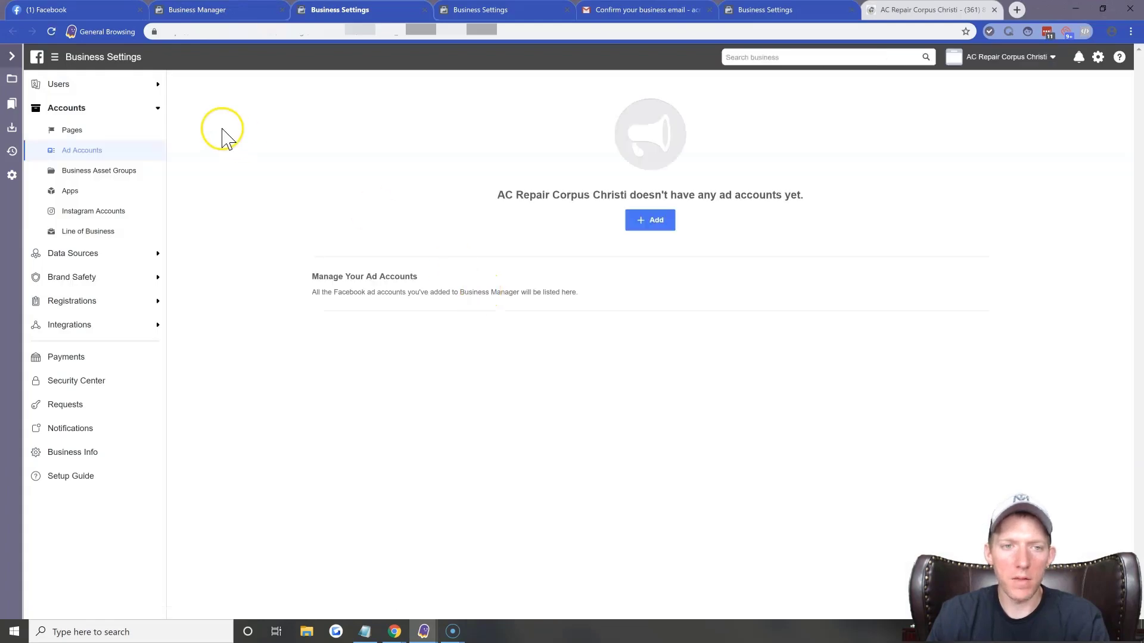
{"action": "left_click", "coordinate": [55, 58]}
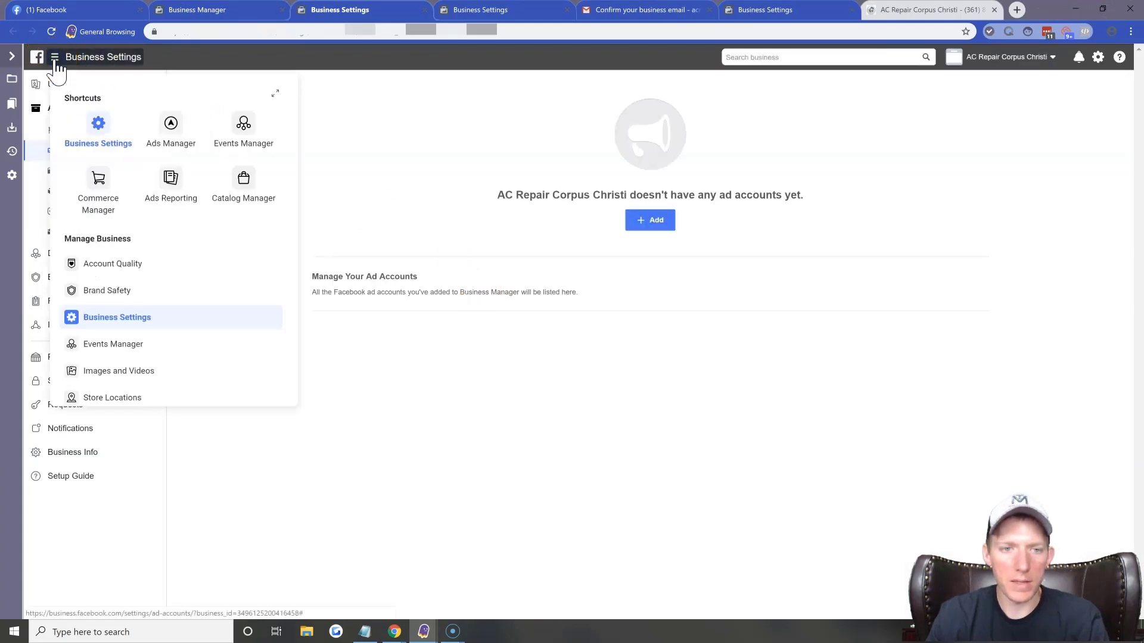
{"action": "left_click", "coordinate": [101, 129]}
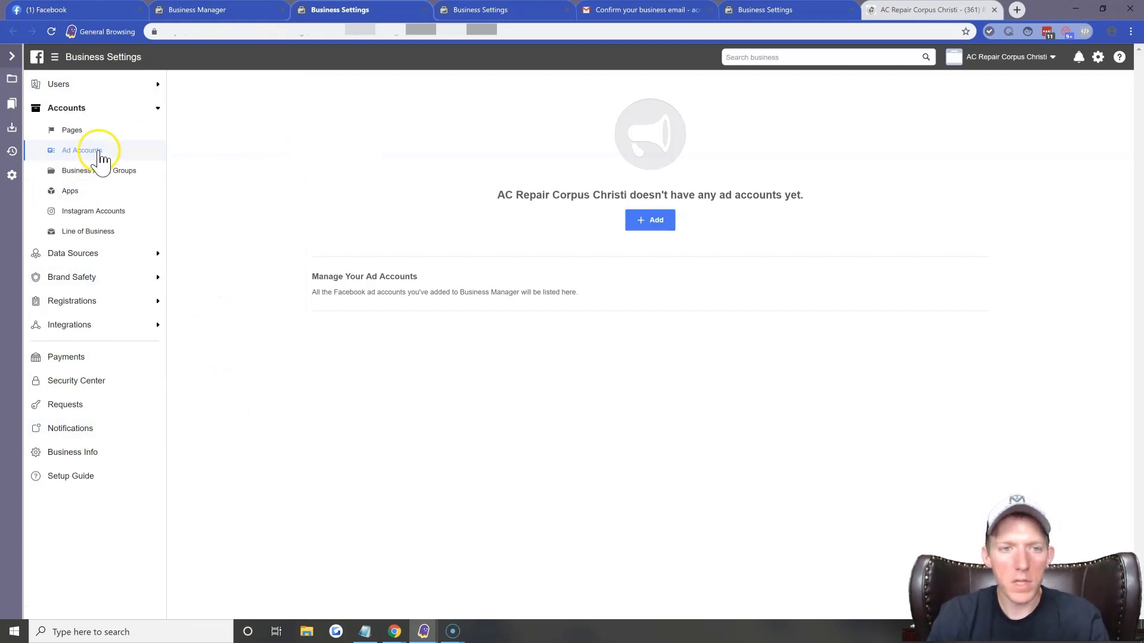
- Add the business's existing Facebook Page "AC Repair Corpus Christi" to the business account and dismiss the confirmation
{"action": "left_click", "coordinate": [85, 130]}
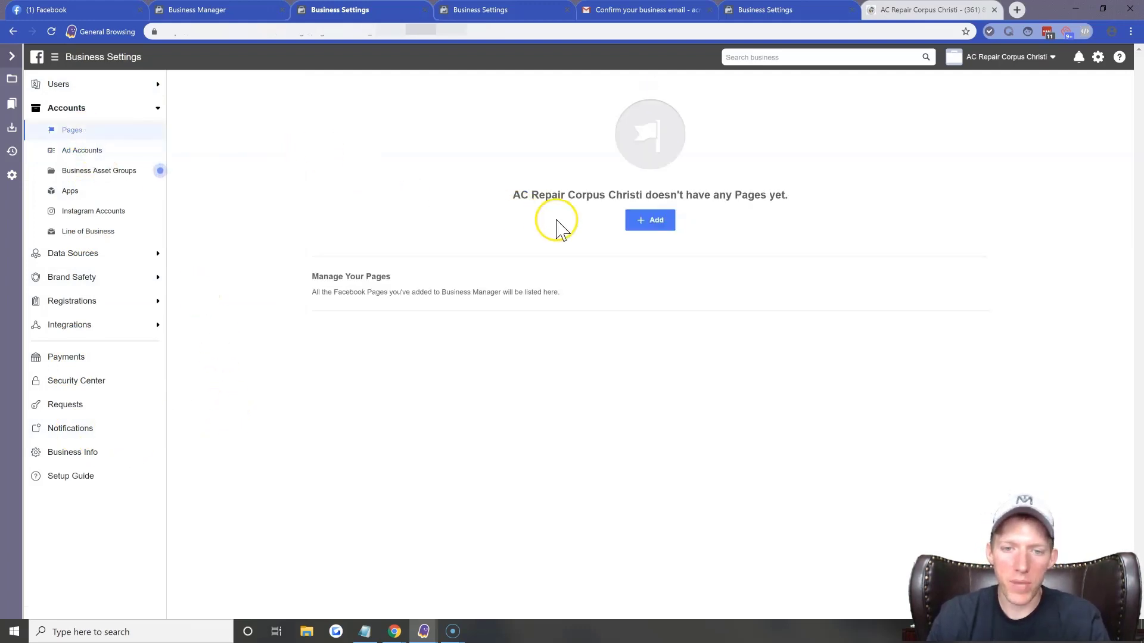
{"action": "left_click", "coordinate": [643, 222]}
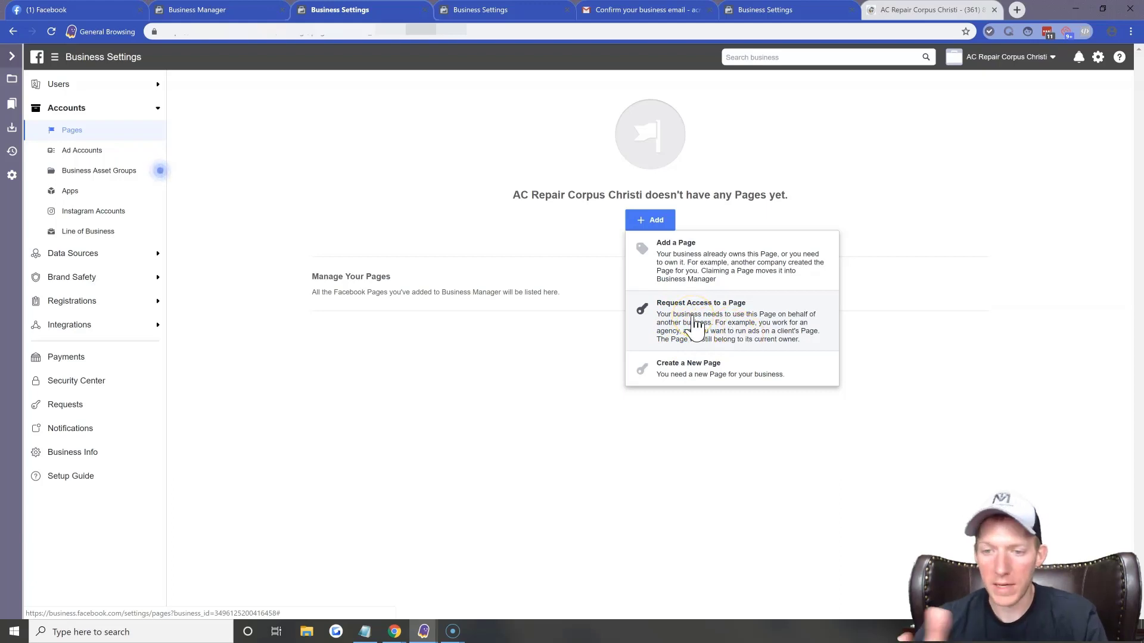
{"action": "left_click", "coordinate": [698, 265]}
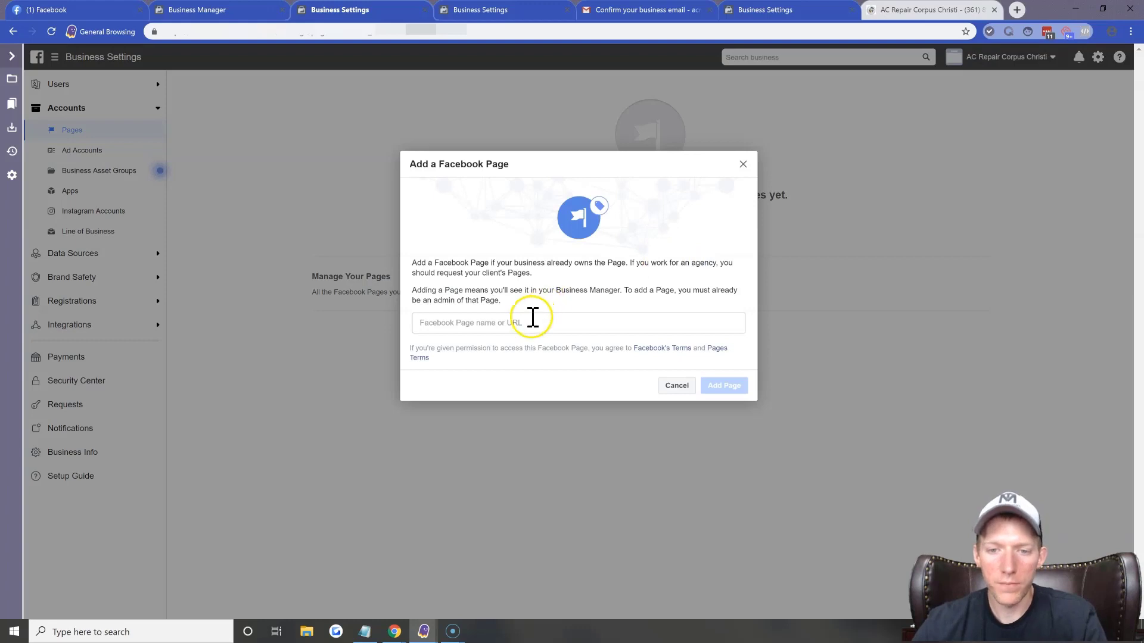
{"action": "left_click", "coordinate": [528, 322]}
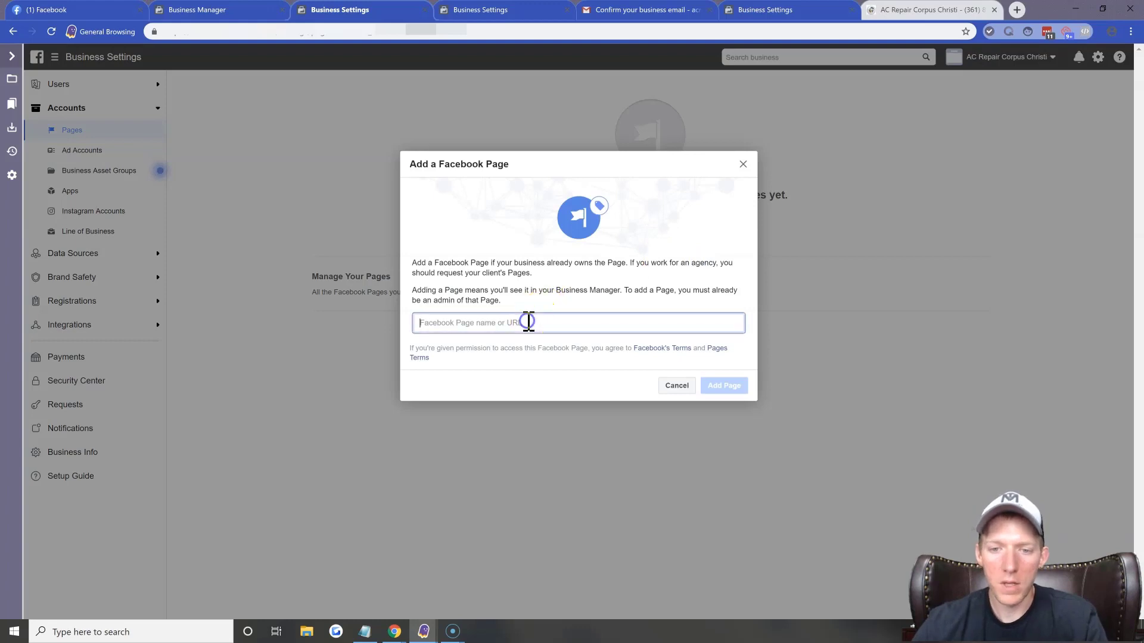
{"action": "type", "text": "ac"}
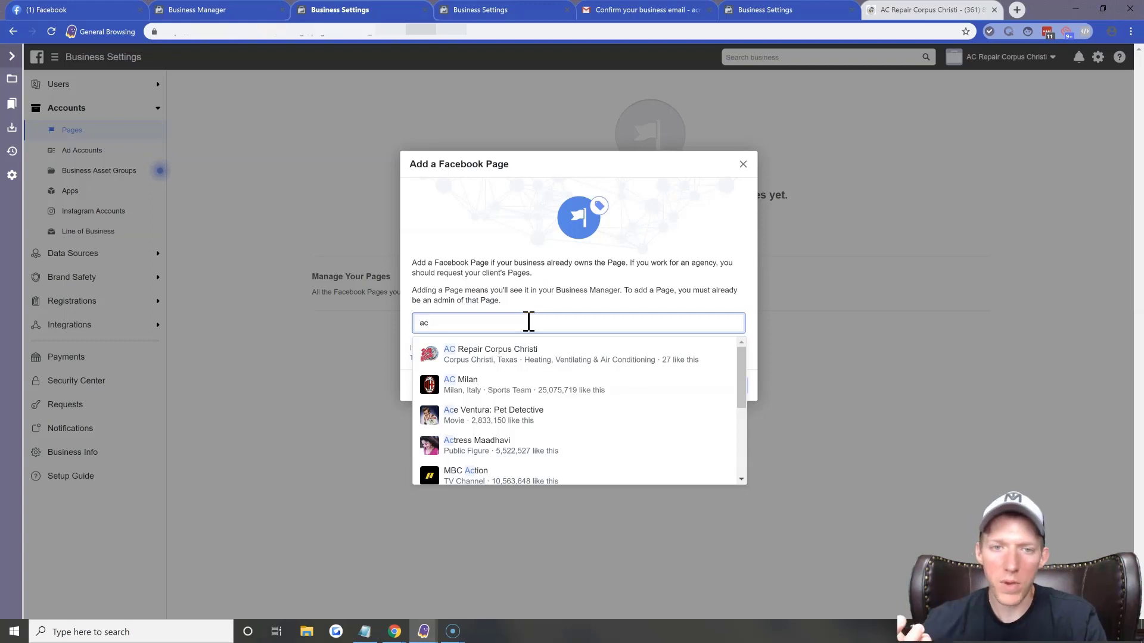
{"action": "left_click", "coordinate": [510, 357]}
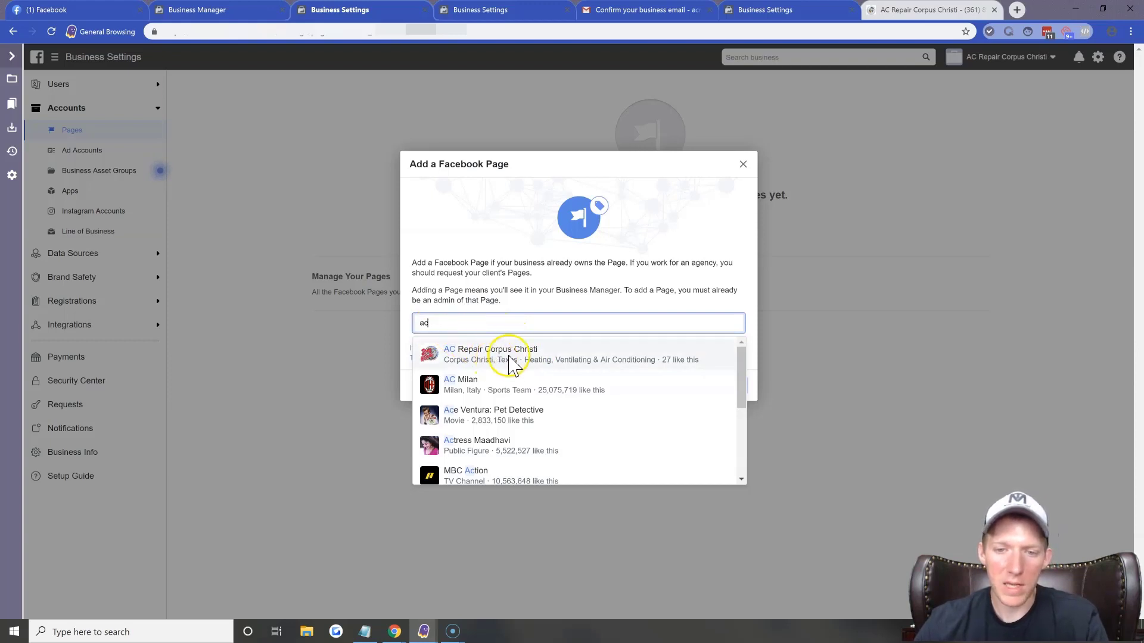
{"action": "left_click", "coordinate": [506, 357]}
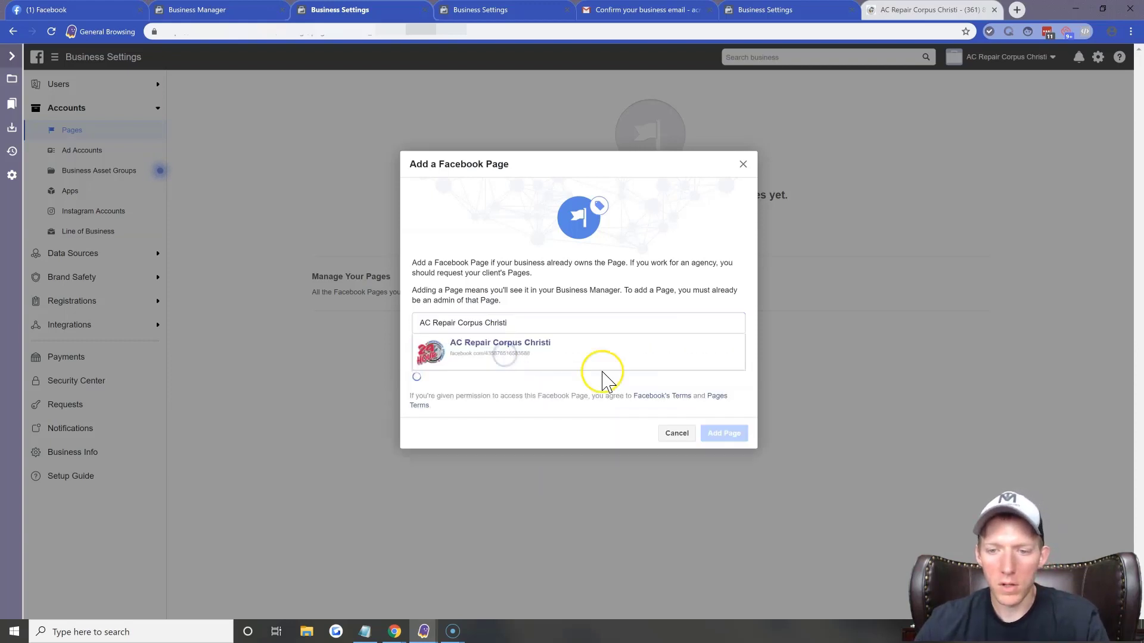
{"action": "left_click", "coordinate": [723, 424]}
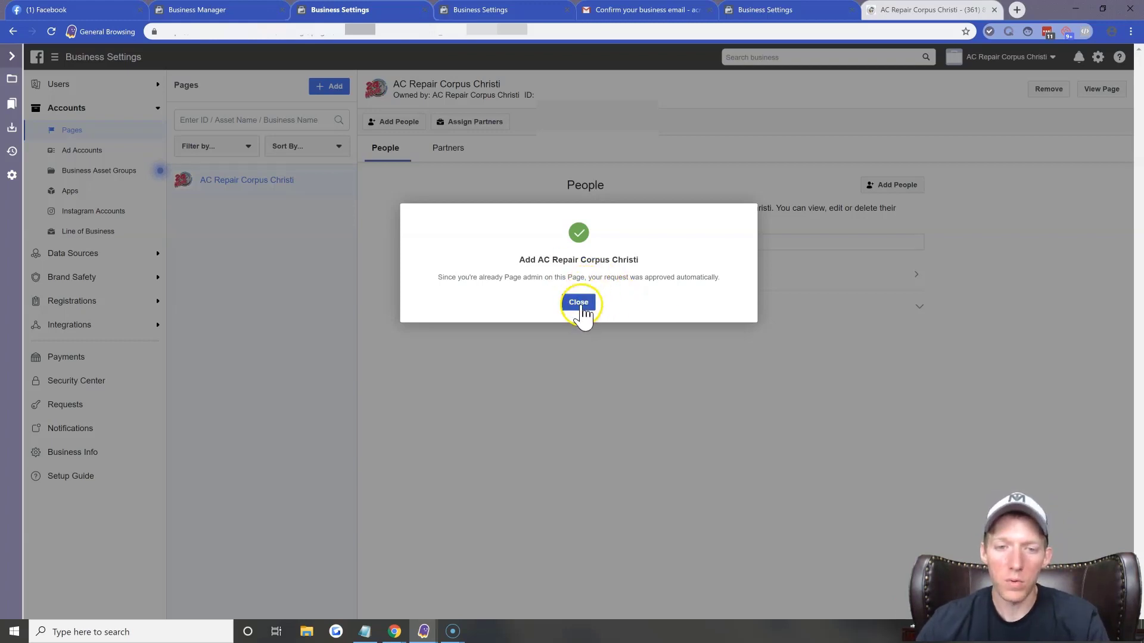
{"action": "left_click", "coordinate": [579, 303]}
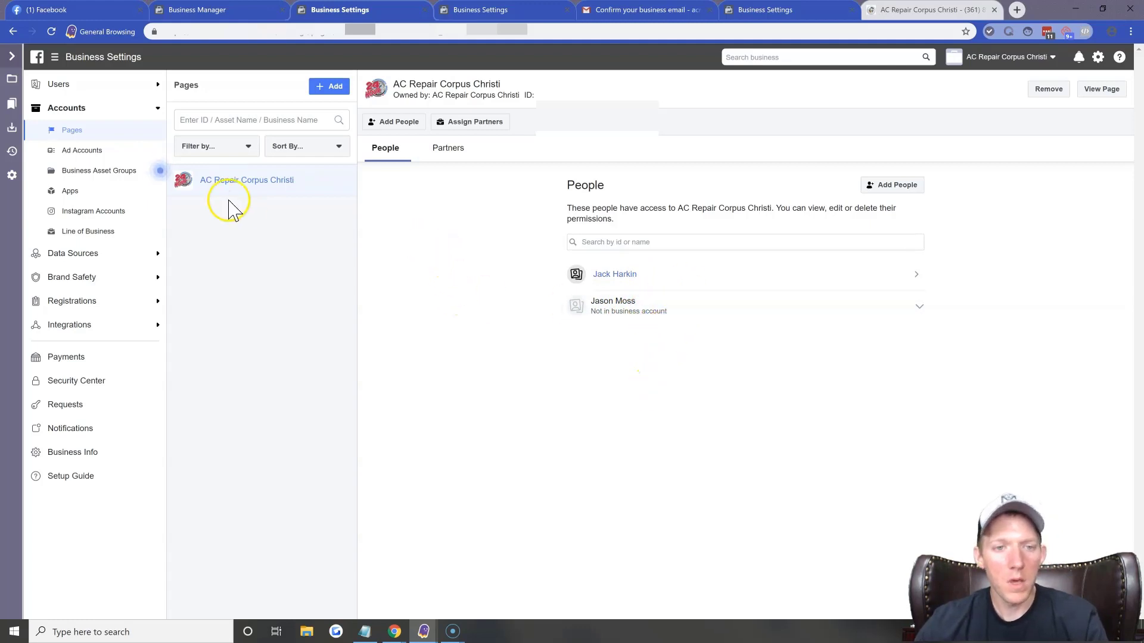
- Start creating a new ad account for the business in the ad accounts settings
{"action": "left_click", "coordinate": [84, 151]}
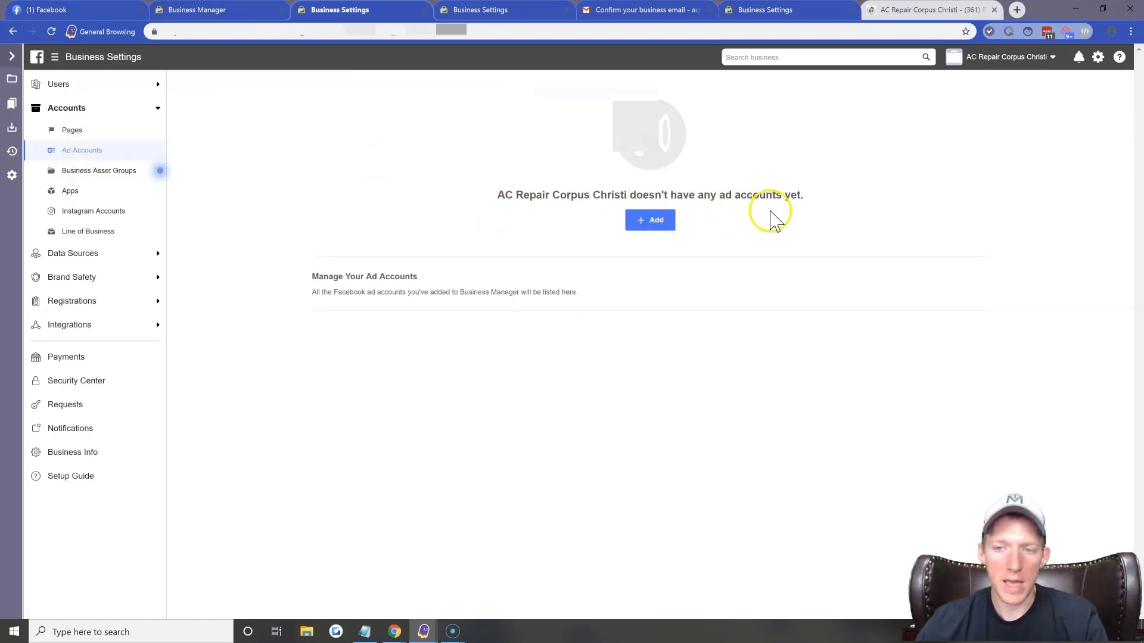
{"action": "left_click", "coordinate": [654, 223]}
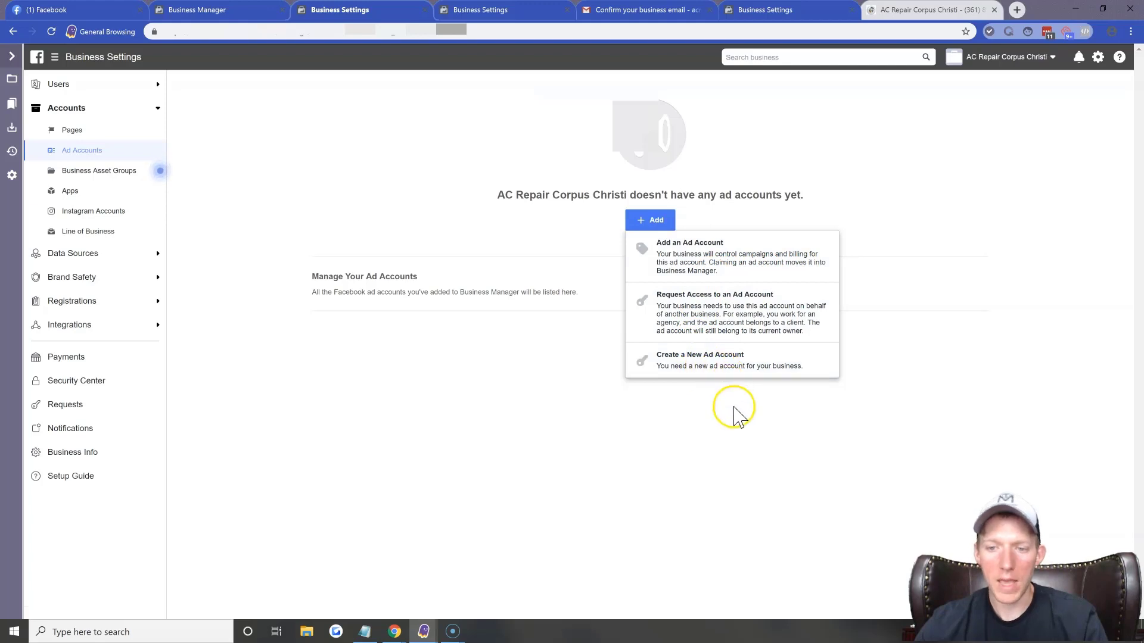
{"action": "left_click", "coordinate": [721, 368]}
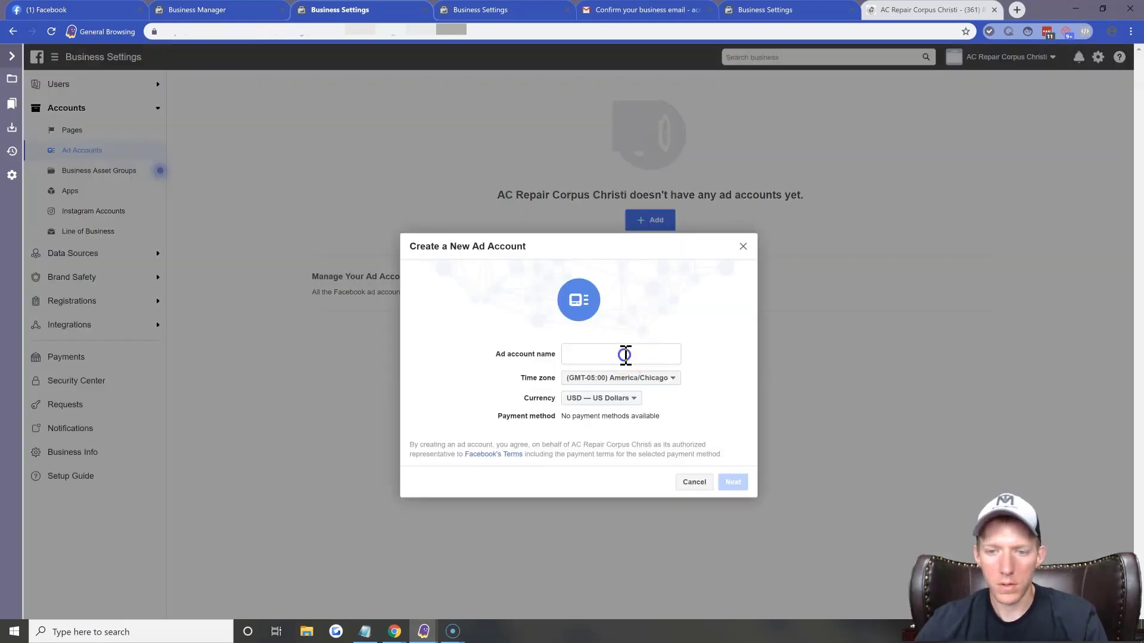
{"action": "left_click", "coordinate": [624, 355]}
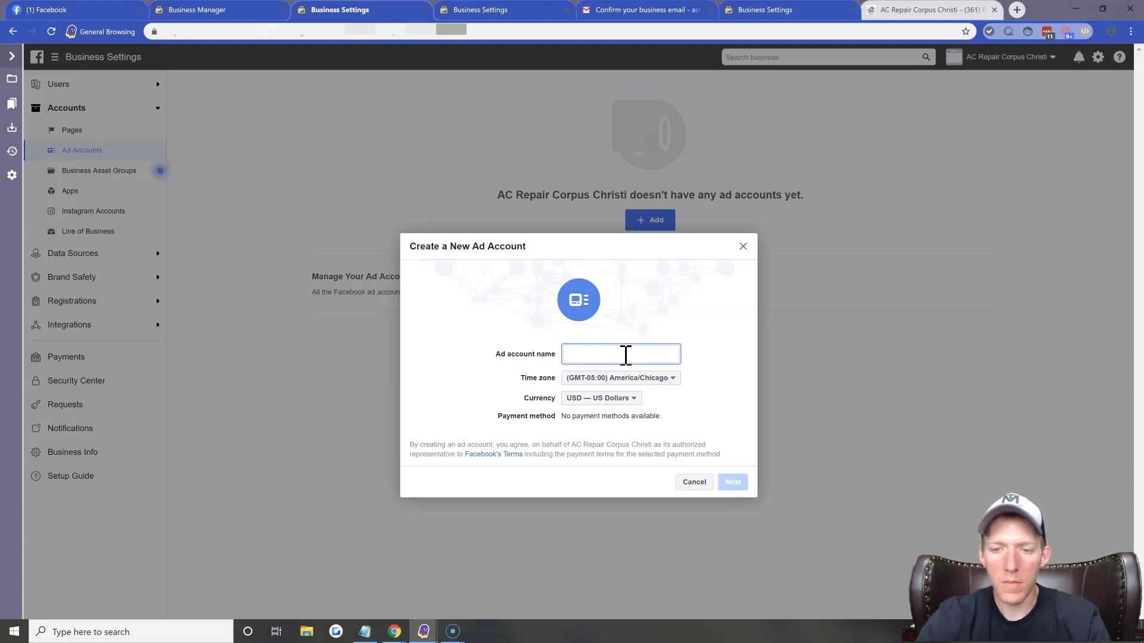
{"action": "type", "text": "AC R"}
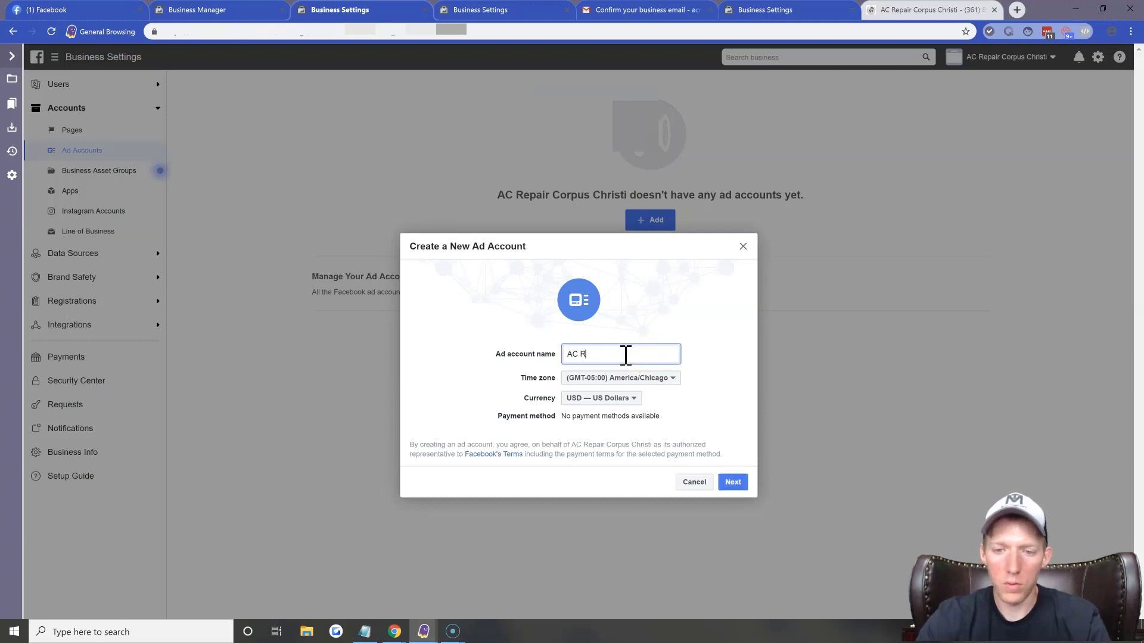
{"action": "key", "text": "BackSpace"}
{"action": "key", "text": "BackSpace"}
{"action": "key", "text": "BackSpace"}
{"action": "key", "text": "BackSpace"}
{"action": "key", "text": "BackSpace"}
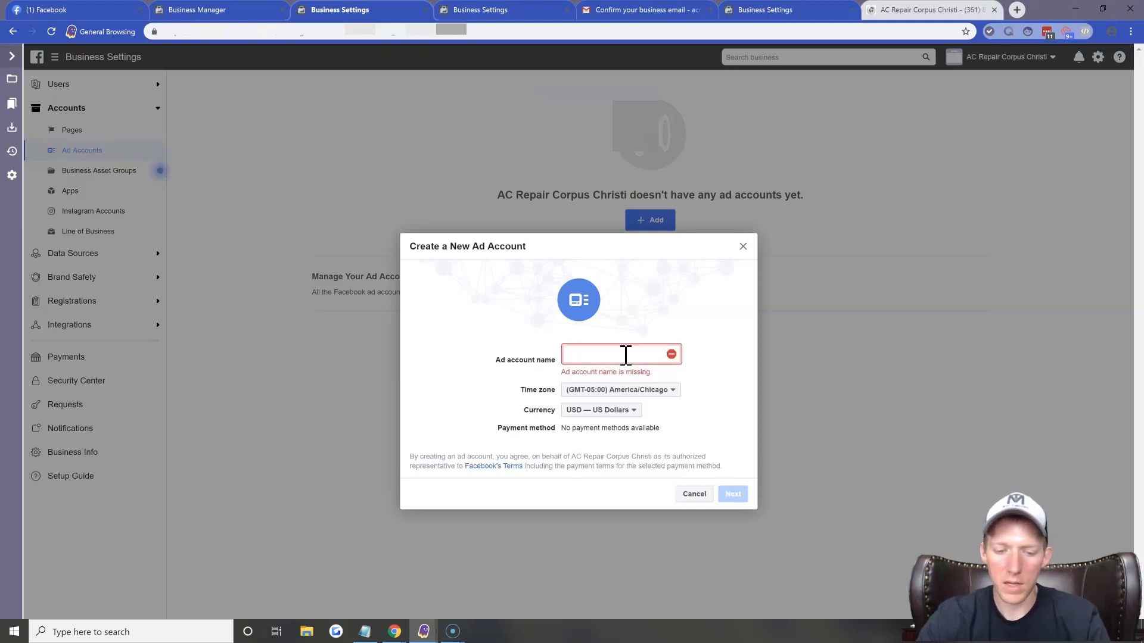
- Create the ad account "ACRCC Ad Account 1" for use by my business (AC Repair Corpus Christi), keeping the Chicago time zone and US dollars
{"action": "type", "text": "ACRCC Ad Account 1"}
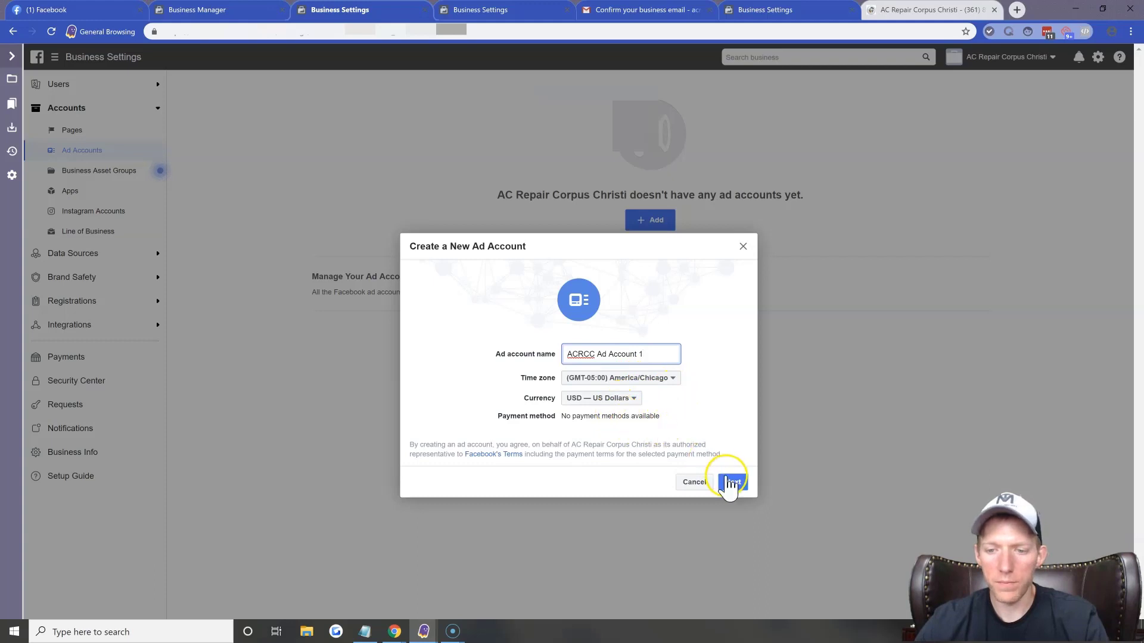
{"action": "left_click", "coordinate": [732, 481]}
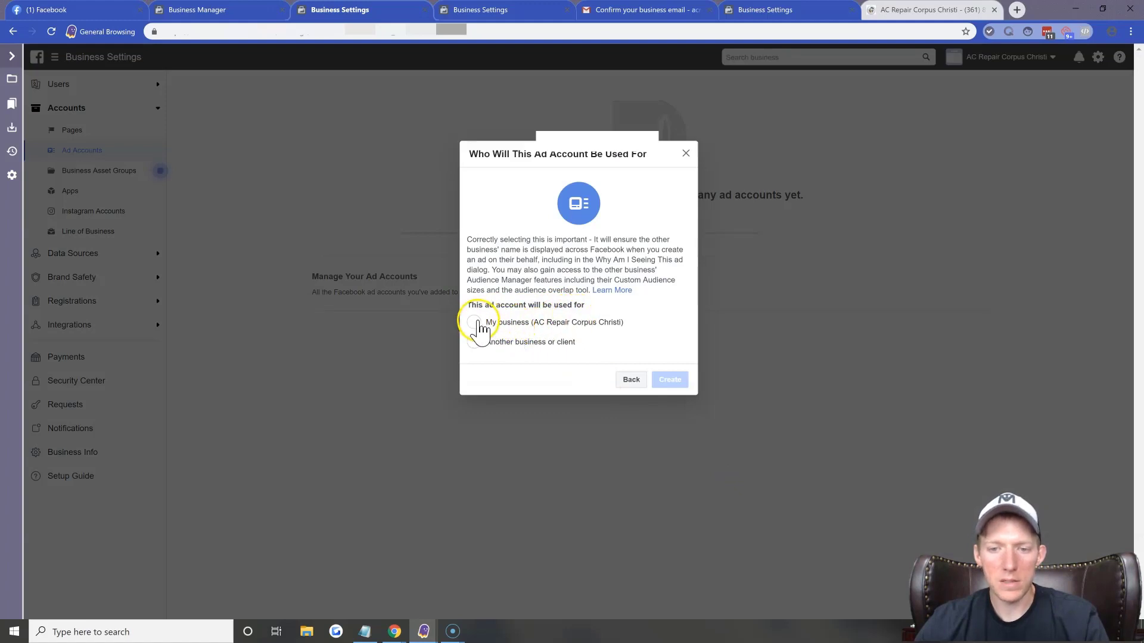
{"action": "left_click", "coordinate": [476, 322]}
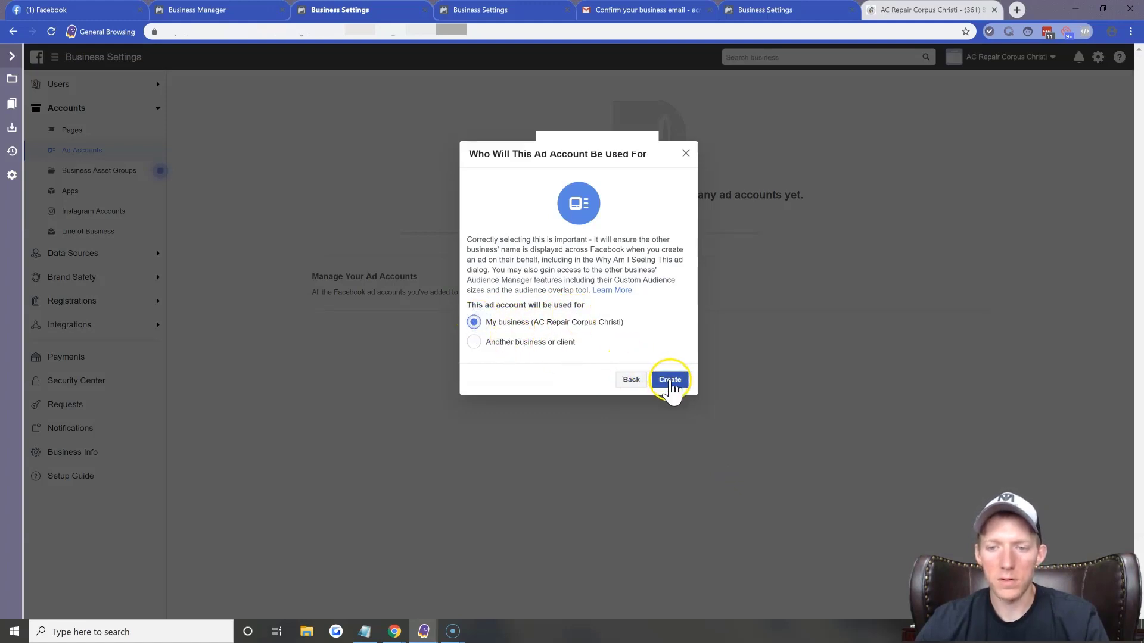
{"action": "left_click", "coordinate": [669, 379]}
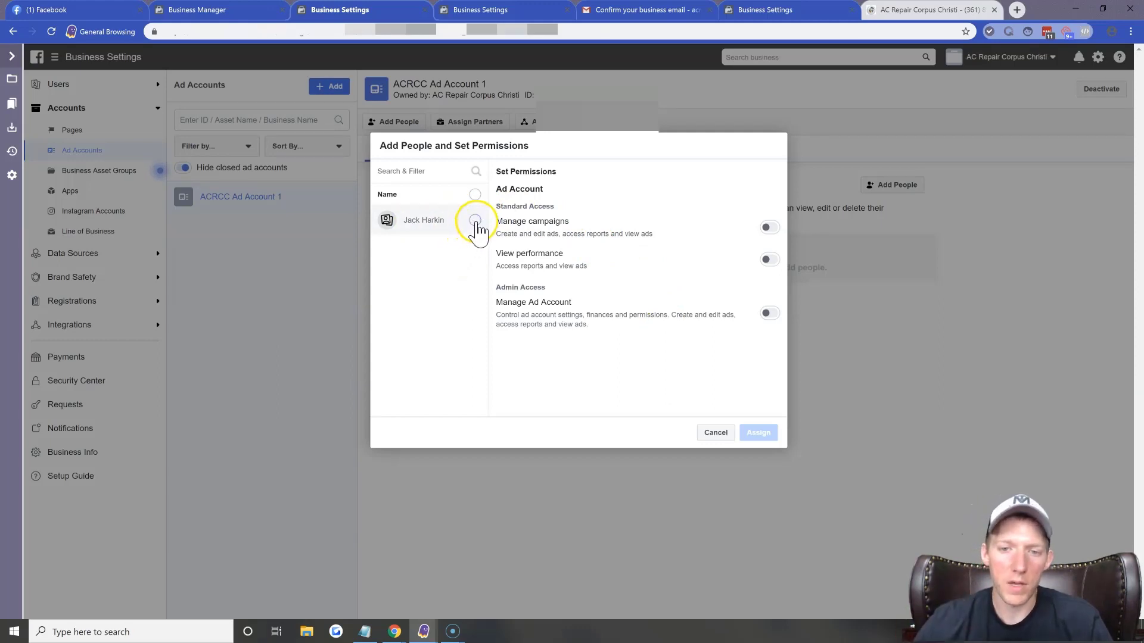
- Assign the listed person to the new ad account with Manage Ad Account admin access
{"action": "left_click", "coordinate": [474, 221]}
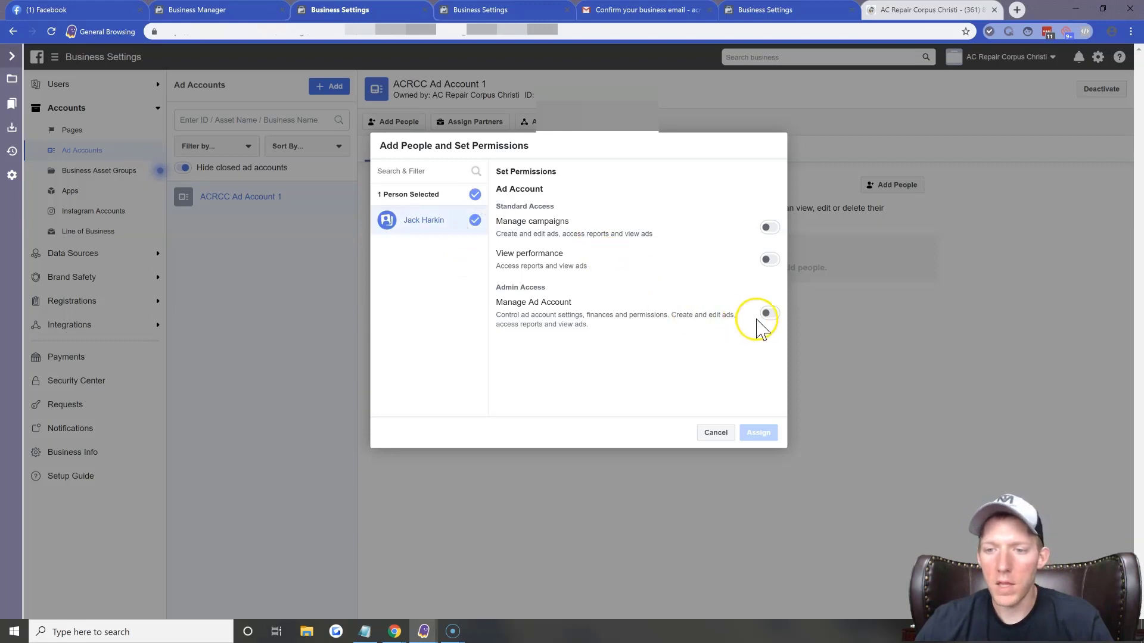
{"action": "left_click", "coordinate": [769, 321]}
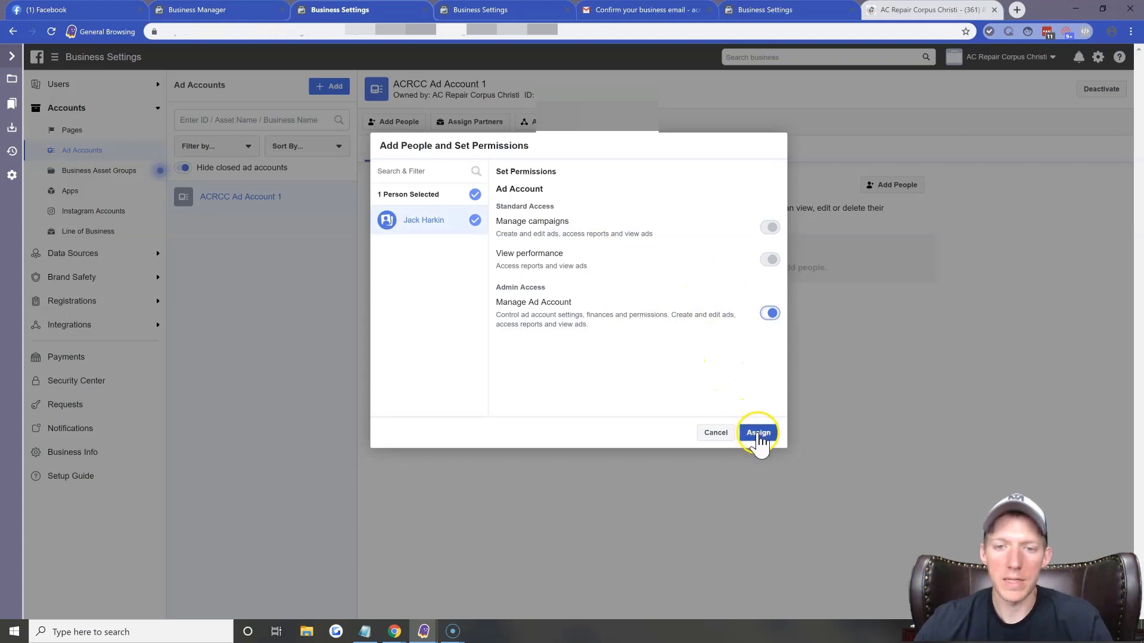
{"action": "left_click", "coordinate": [760, 434]}
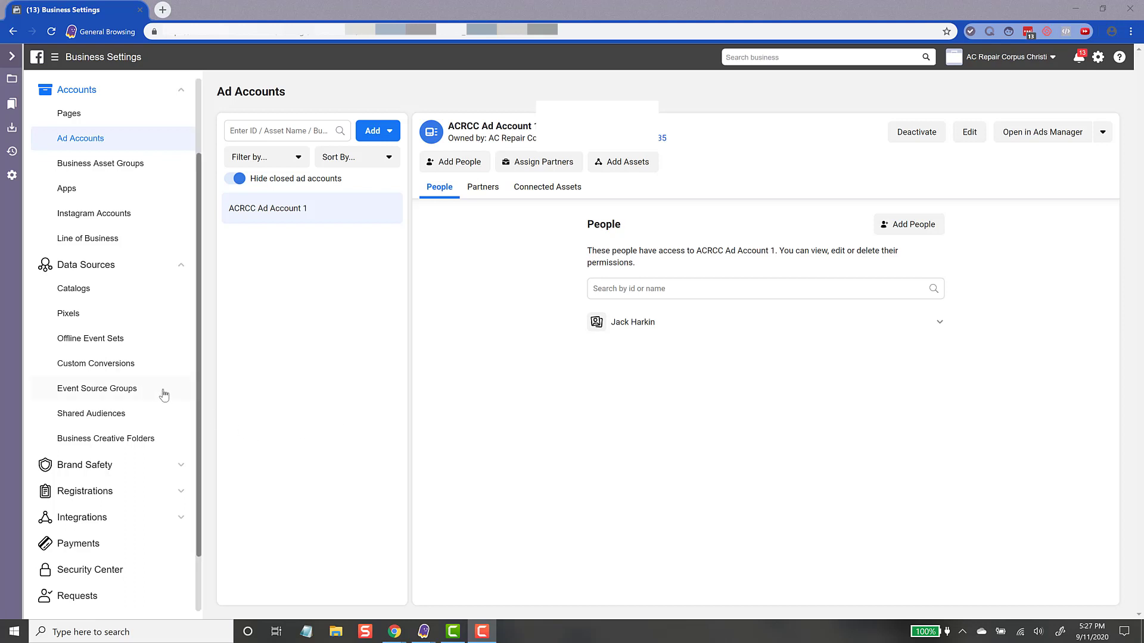
- Look at the form for adding a credit or debit card in the business's Payments settings, and cancel it without entering anything
{"action": "scroll", "coordinate": [133, 441], "scroll_direction": "down", "scroll_amount": 1}
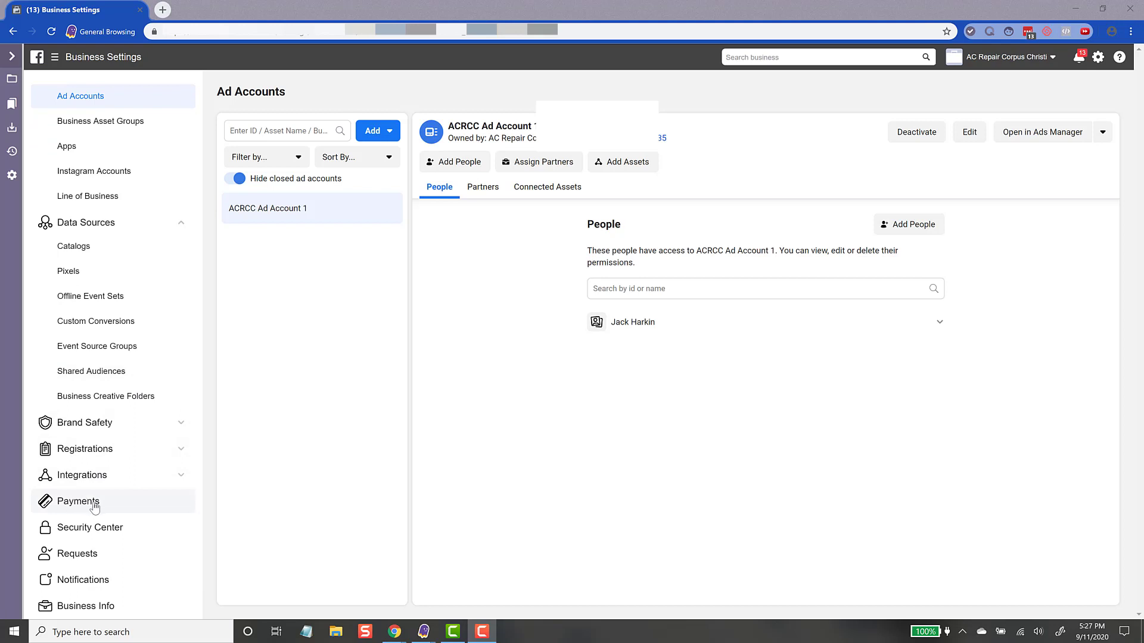
{"action": "scroll", "coordinate": [127, 344], "scroll_direction": "up", "scroll_amount": 3}
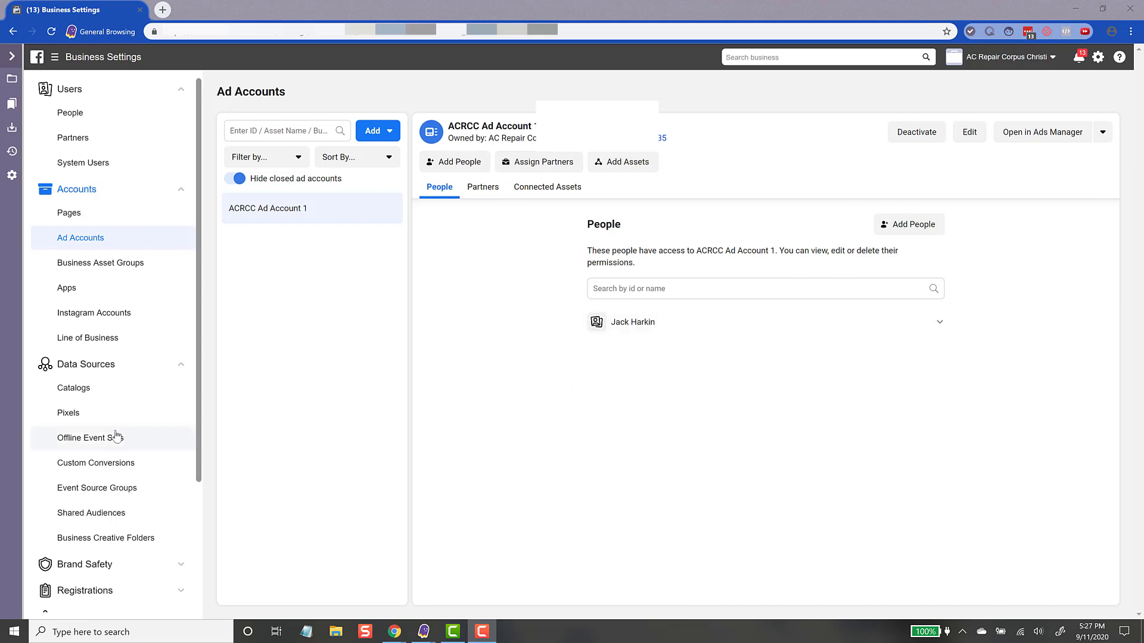
{"action": "scroll", "coordinate": [118, 437], "scroll_direction": "down", "scroll_amount": 3}
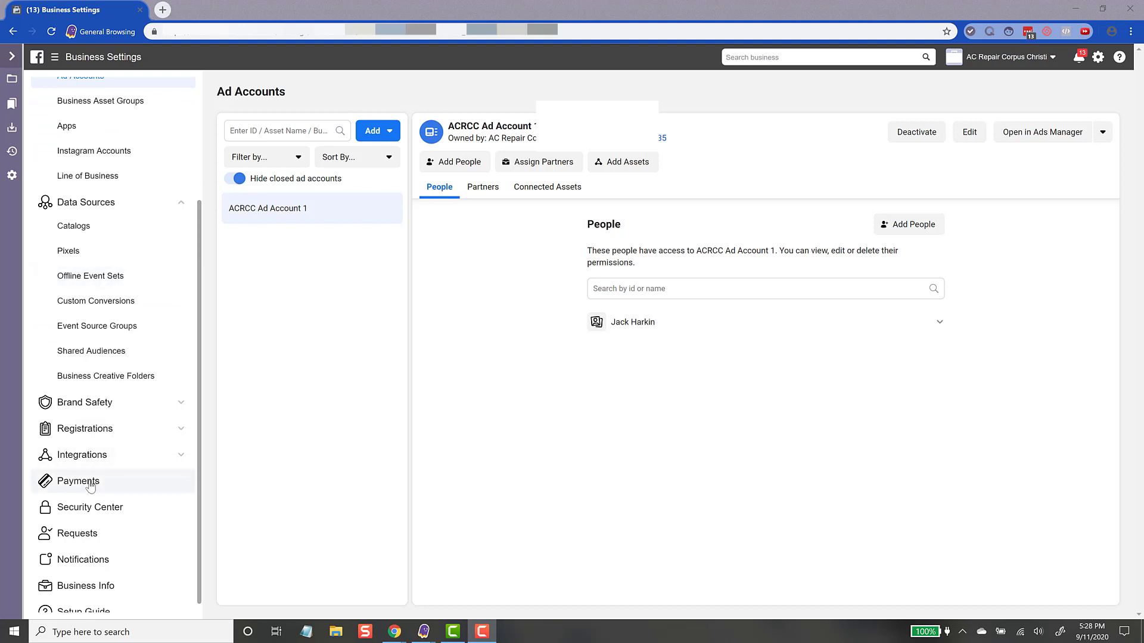
{"action": "left_click", "coordinate": [90, 486]}
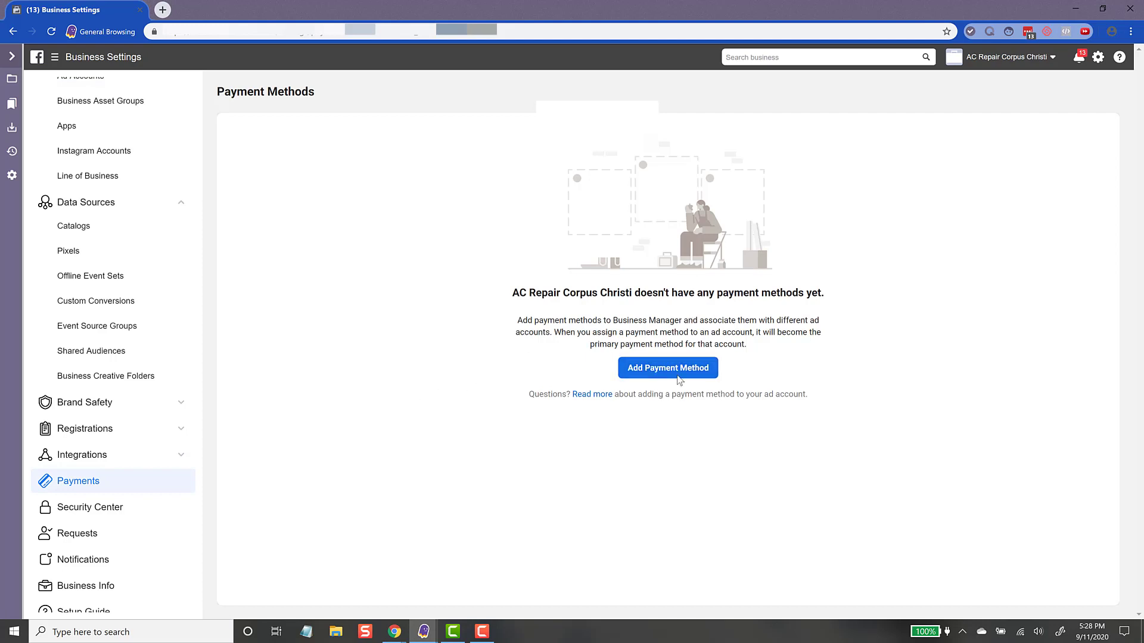
{"action": "left_click", "coordinate": [666, 372]}
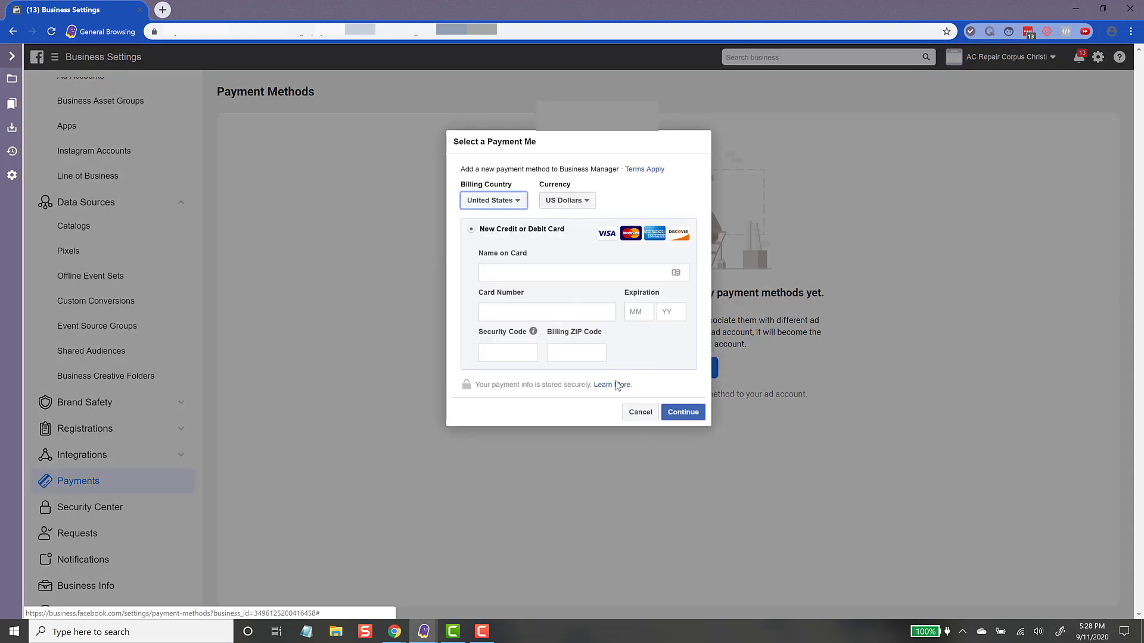
{"action": "left_click", "coordinate": [639, 413]}
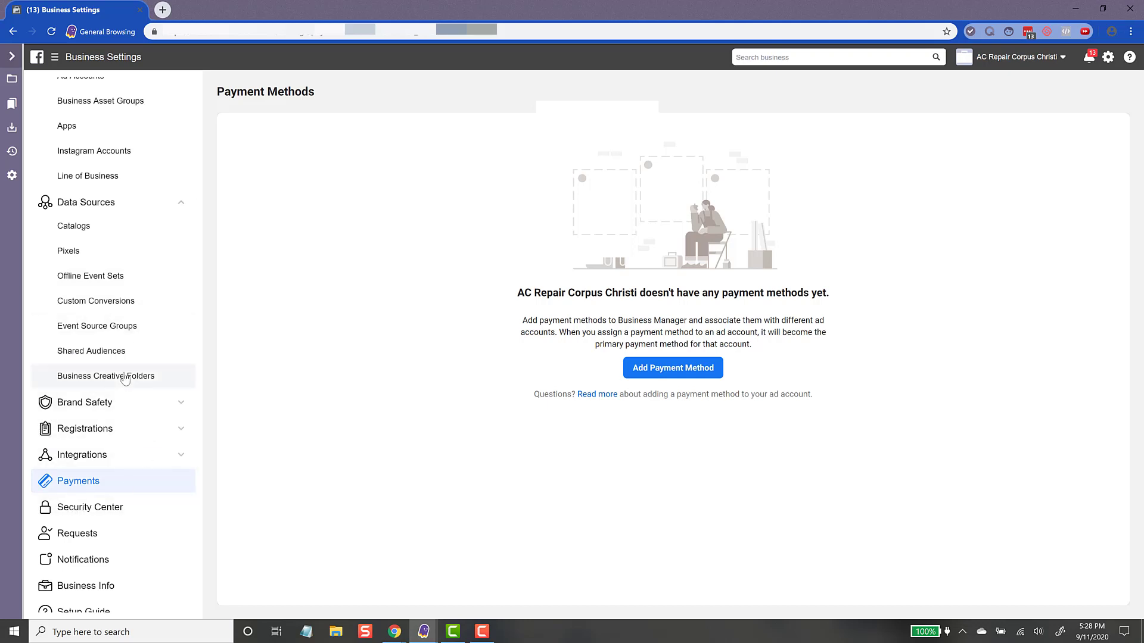
- View ACRCC Ad Account 1's payment methods in Ads Manager, inspect the debit or credit card form, and close it without saving
{"action": "scroll", "coordinate": [125, 379], "scroll_direction": "up", "scroll_amount": 3}
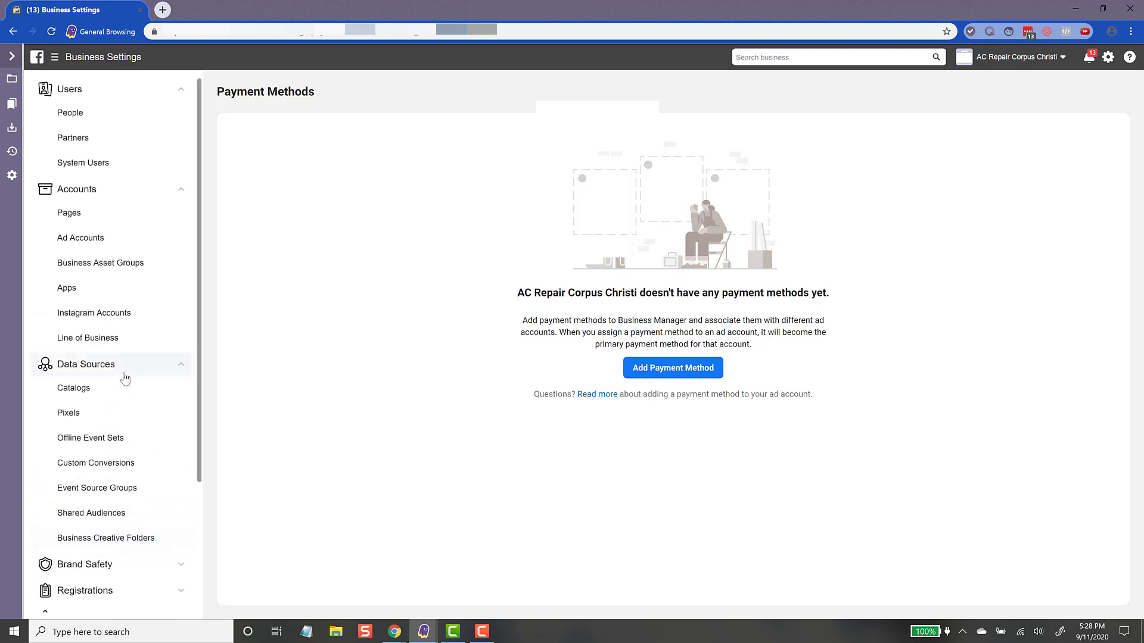
{"action": "left_click", "coordinate": [97, 241]}
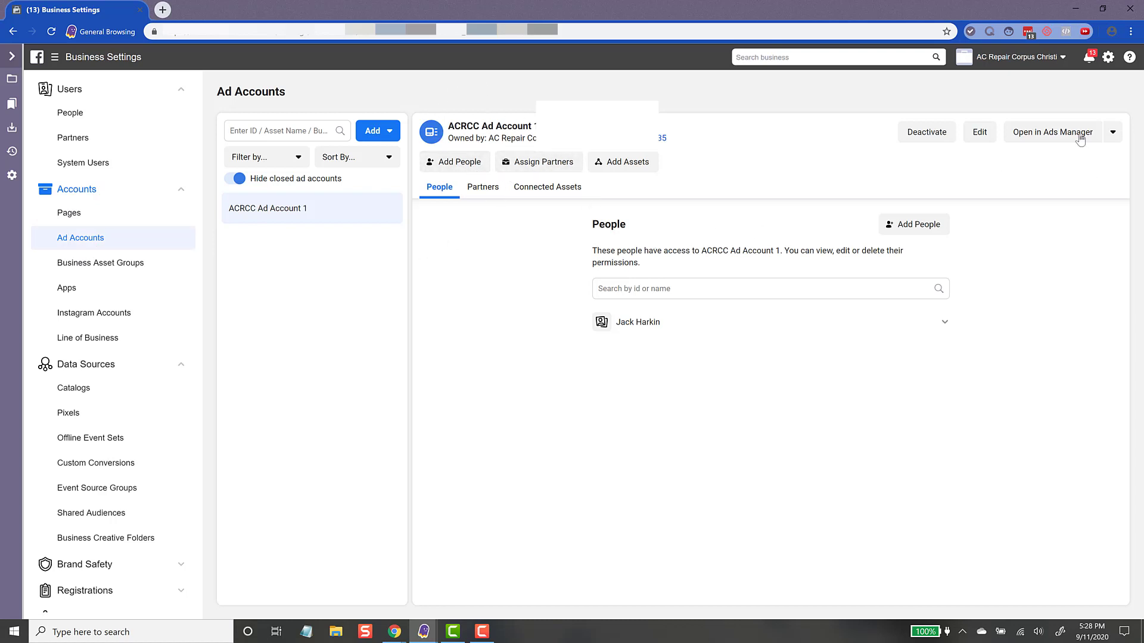
{"action": "left_click", "coordinate": [1114, 134]}
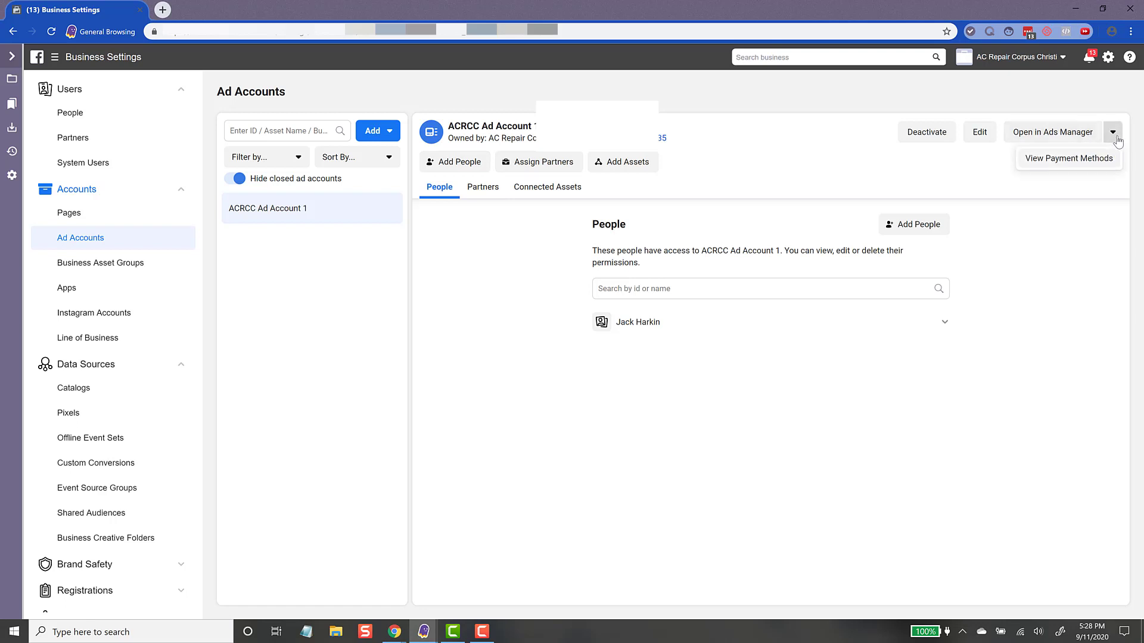
{"action": "left_click", "coordinate": [1075, 166]}
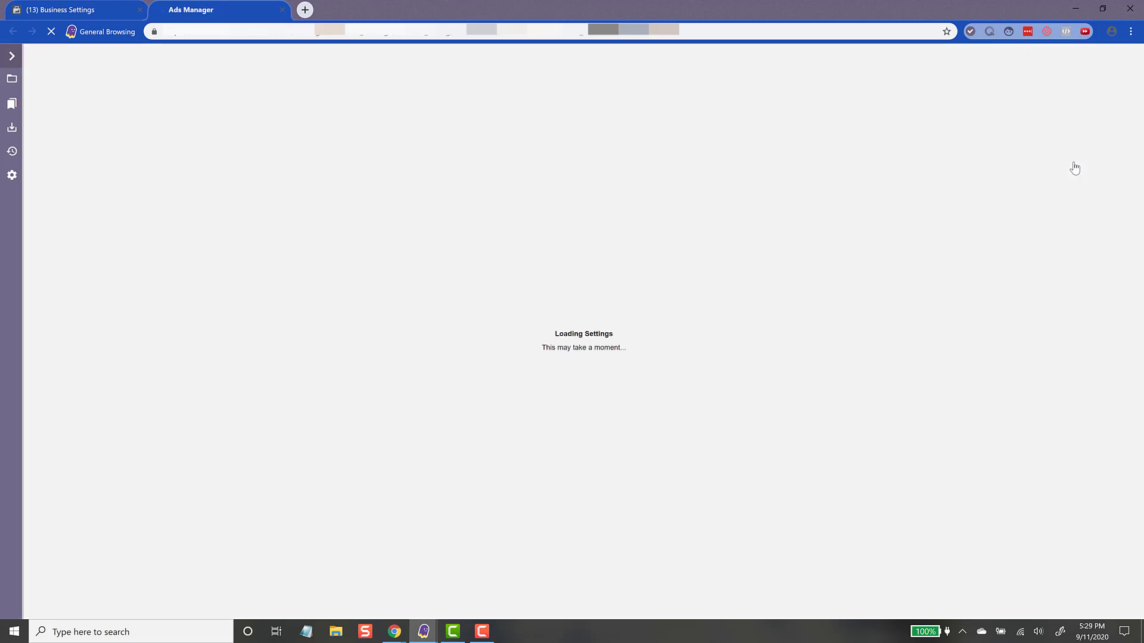
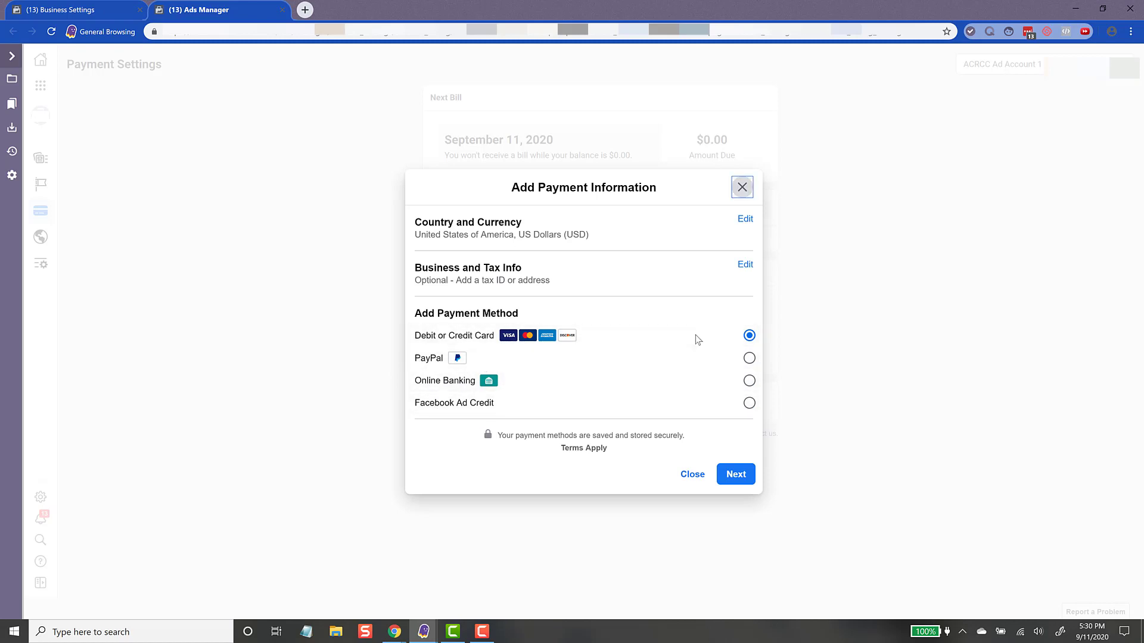
{"action": "left_click", "coordinate": [736, 475]}
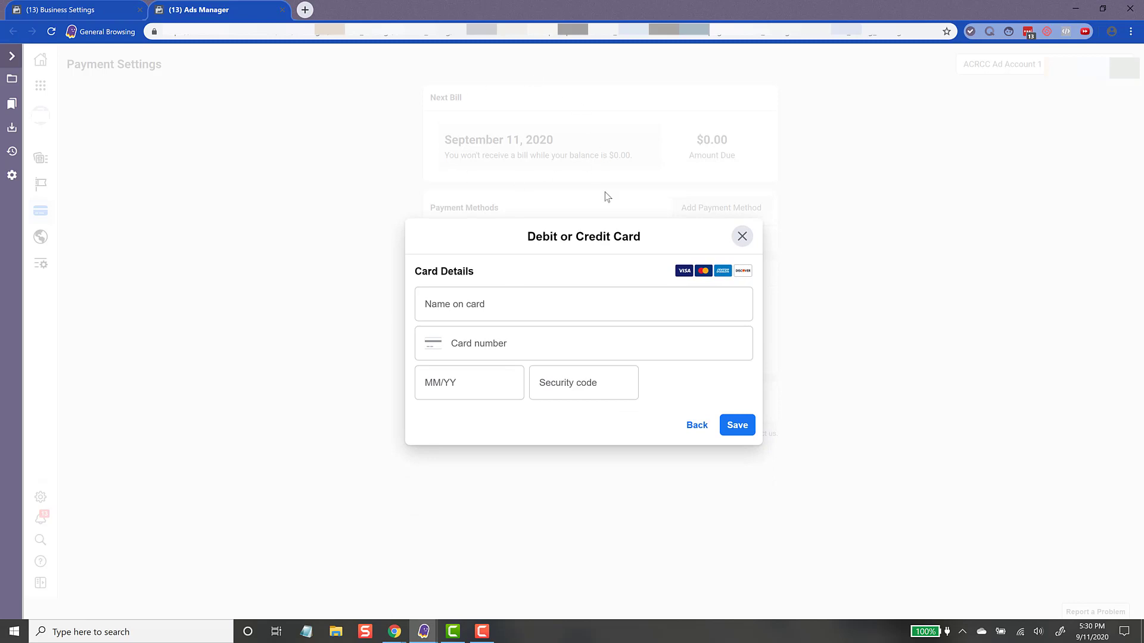
{"action": "left_click", "coordinate": [742, 237]}
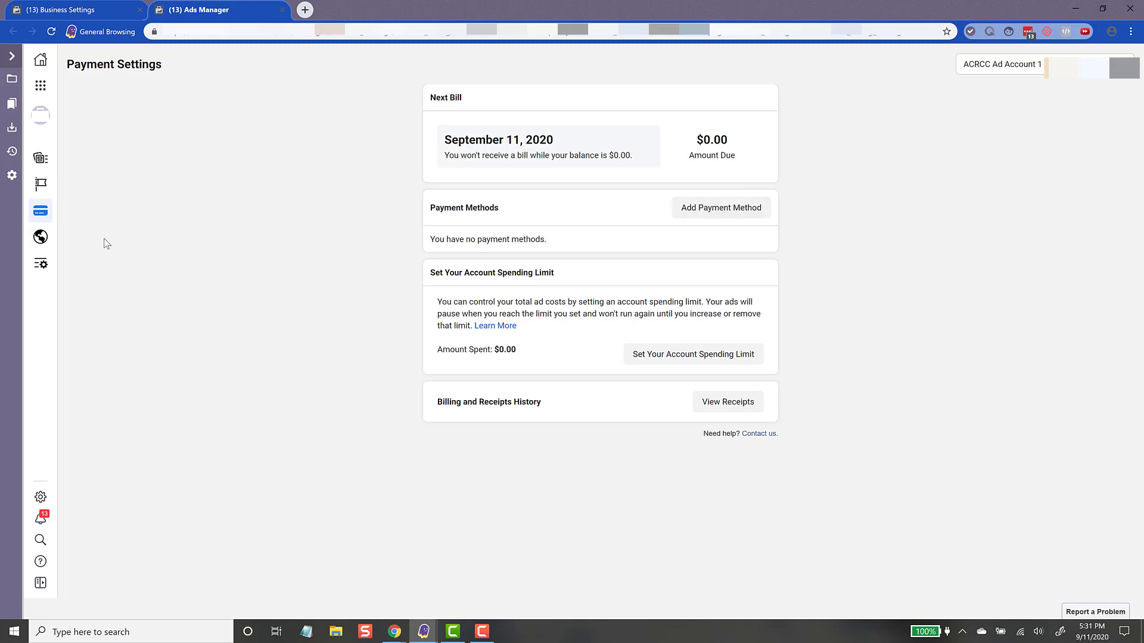
- Back in Business Settings, review the business-level payment methods and the option for viewing ACRCC Ad Account 1's own payment methods
{"action": "left_click", "coordinate": [84, 10]}
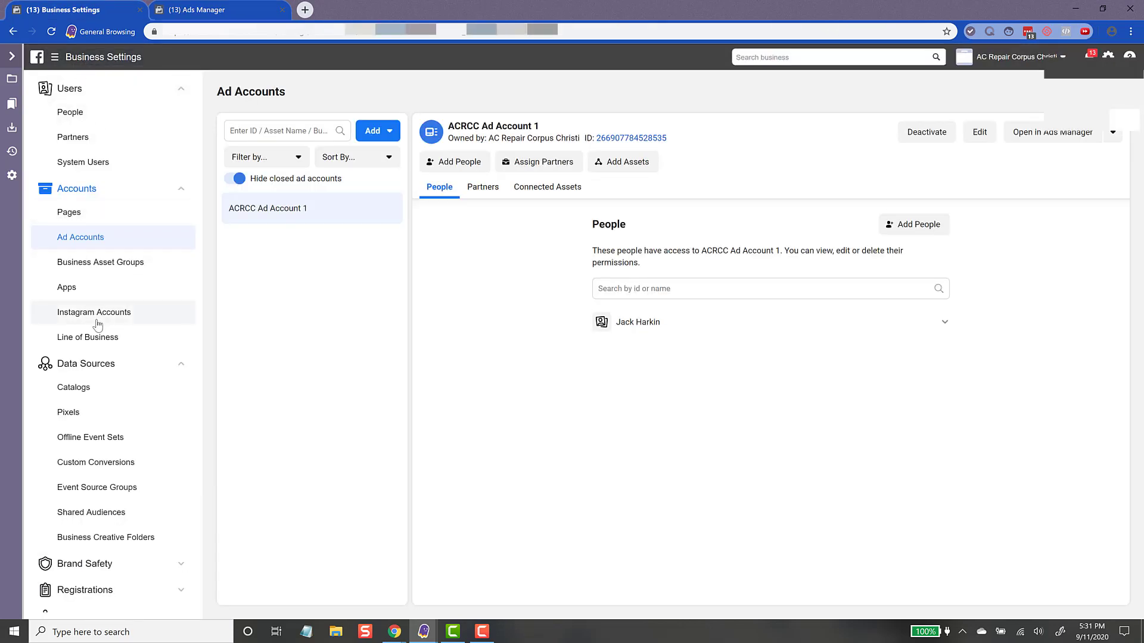
{"action": "scroll", "coordinate": [95, 323], "scroll_direction": "down", "scroll_amount": 2}
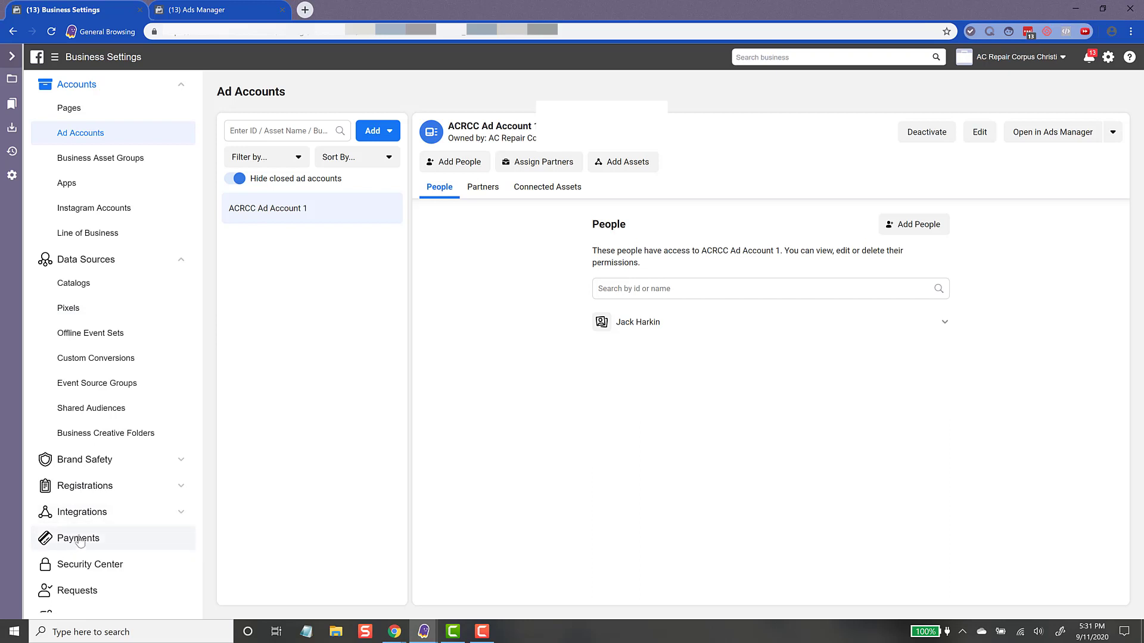
{"action": "left_click", "coordinate": [79, 540]}
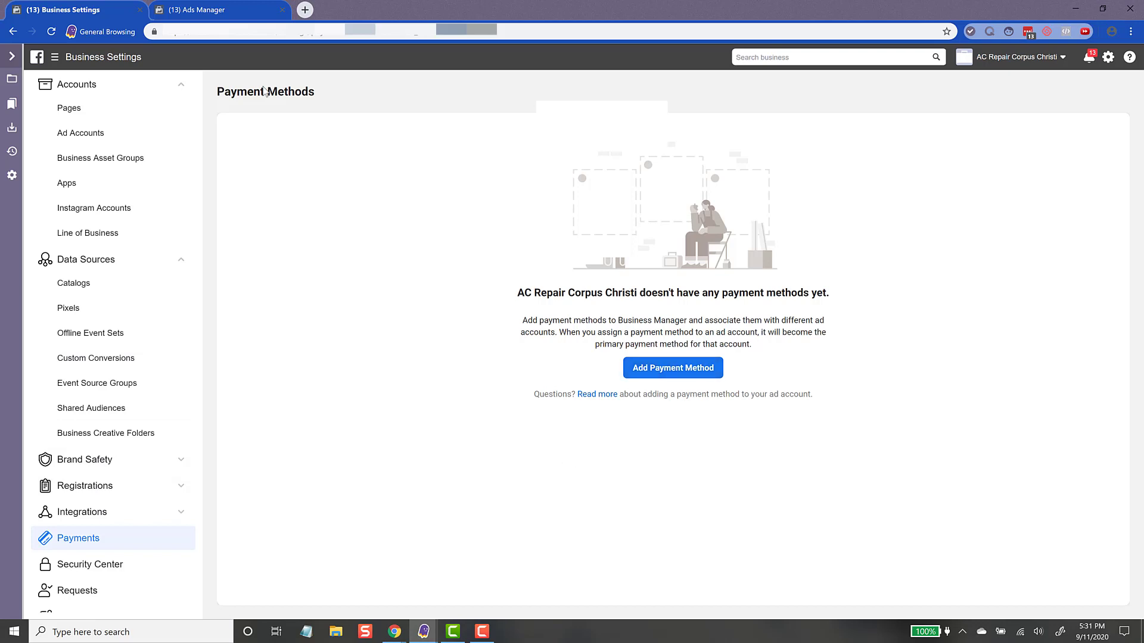
{"action": "left_click", "coordinate": [80, 136]}
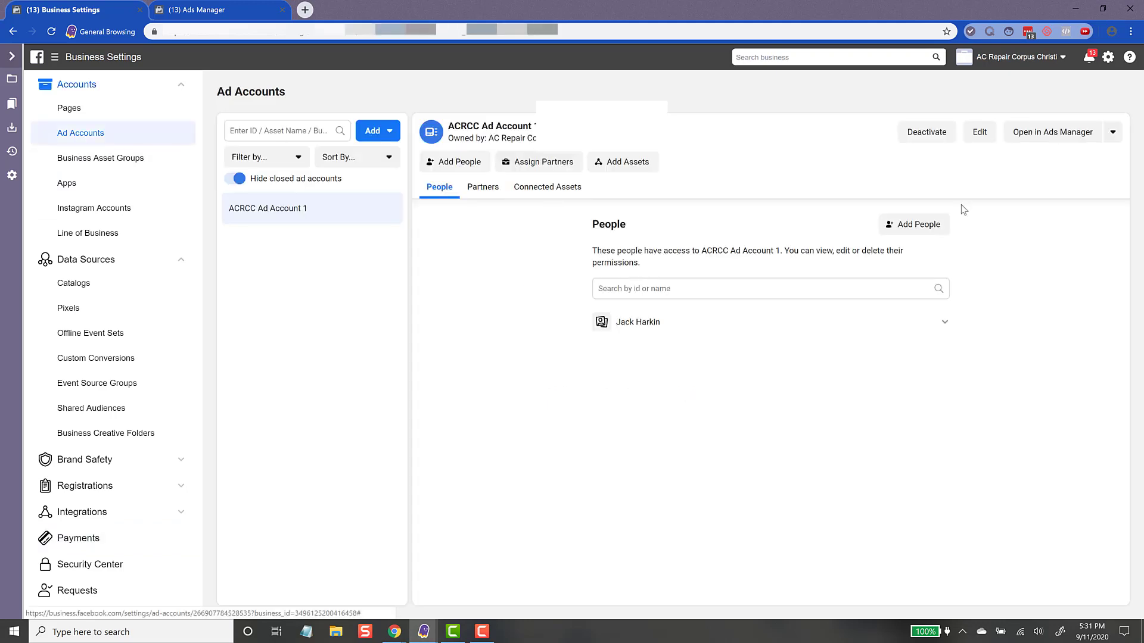
{"action": "left_click", "coordinate": [1112, 132]}
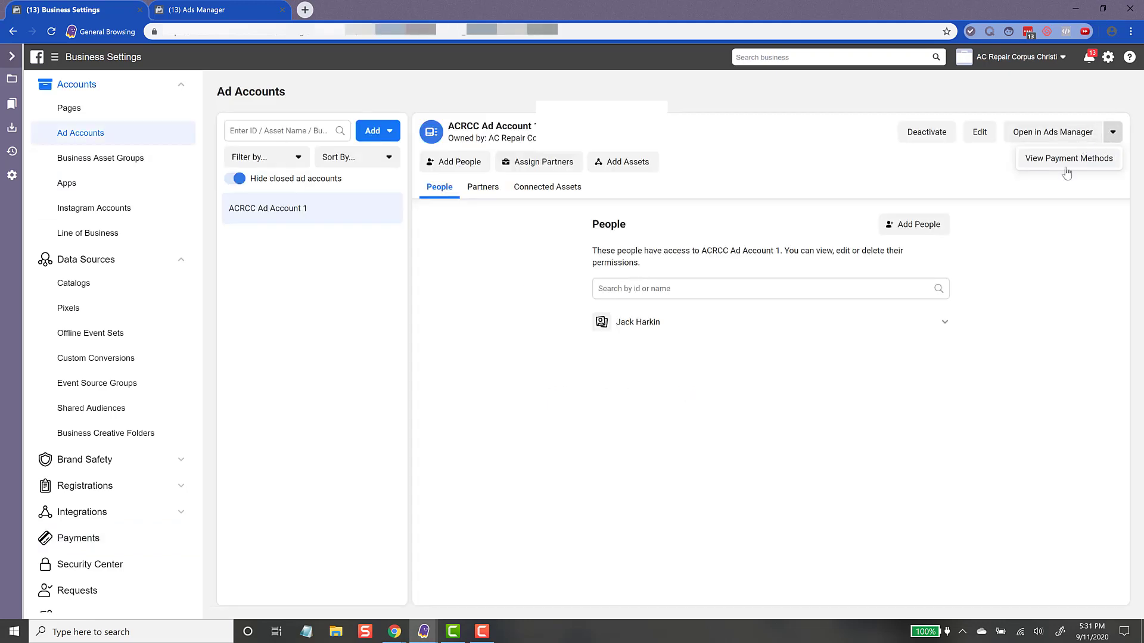